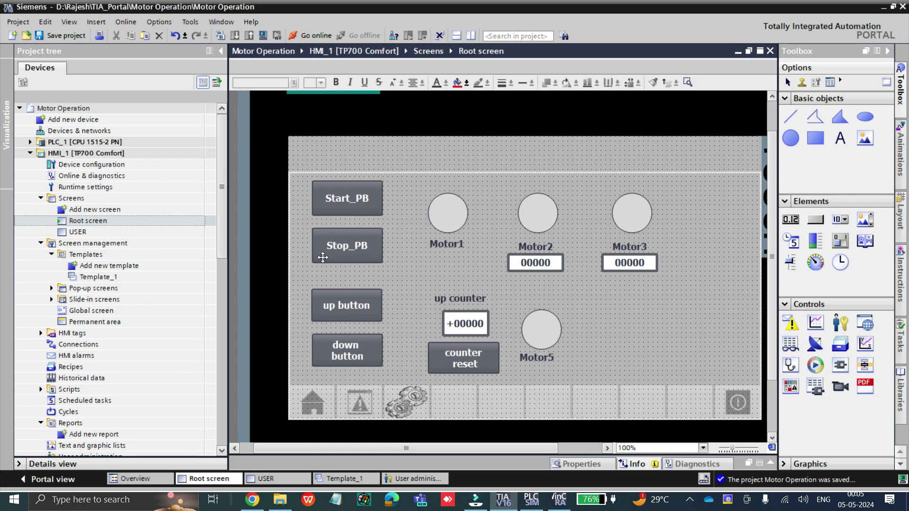
Expand HMI_1 [TP700 Comfort] in the project tree and open its User administration editor
{"action": "left_click", "coordinate": [32, 143]}
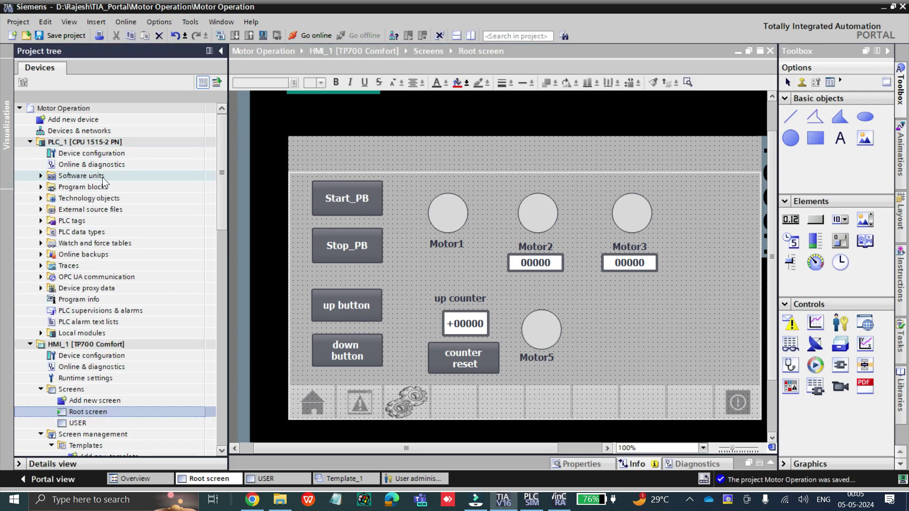
{"action": "scroll", "coordinate": [158, 192], "scroll_direction": "down", "scroll_amount": 2}
{"action": "scroll", "coordinate": [158, 191], "scroll_direction": "up", "scroll_amount": 2}
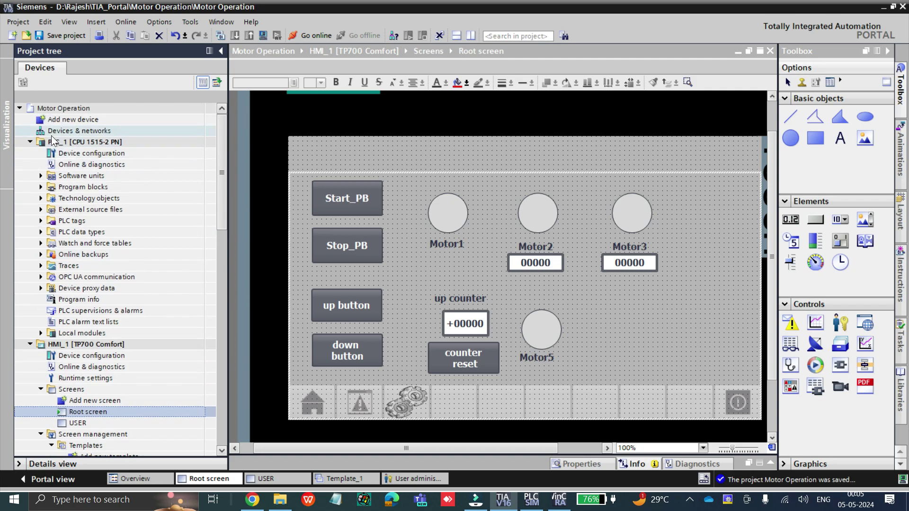
{"action": "left_click", "coordinate": [30, 142]}
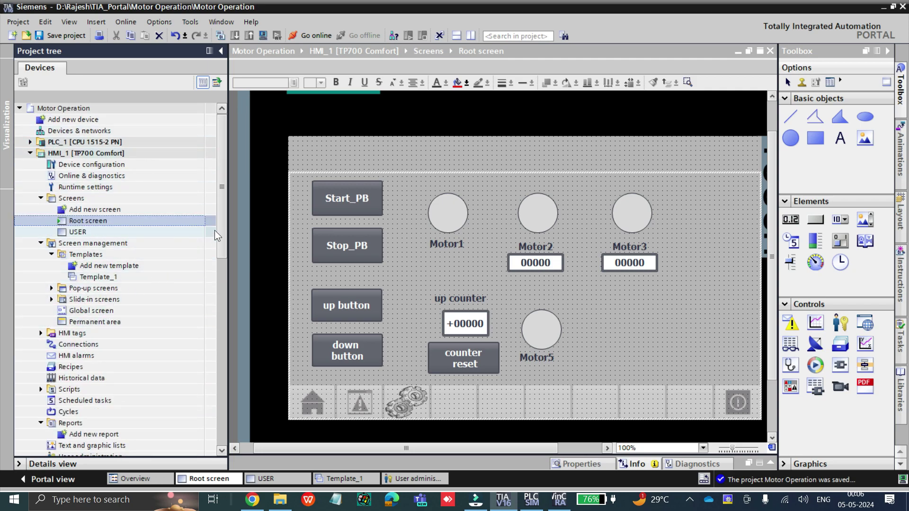
{"action": "scroll", "coordinate": [214, 230], "scroll_direction": "down", "scroll_amount": 2}
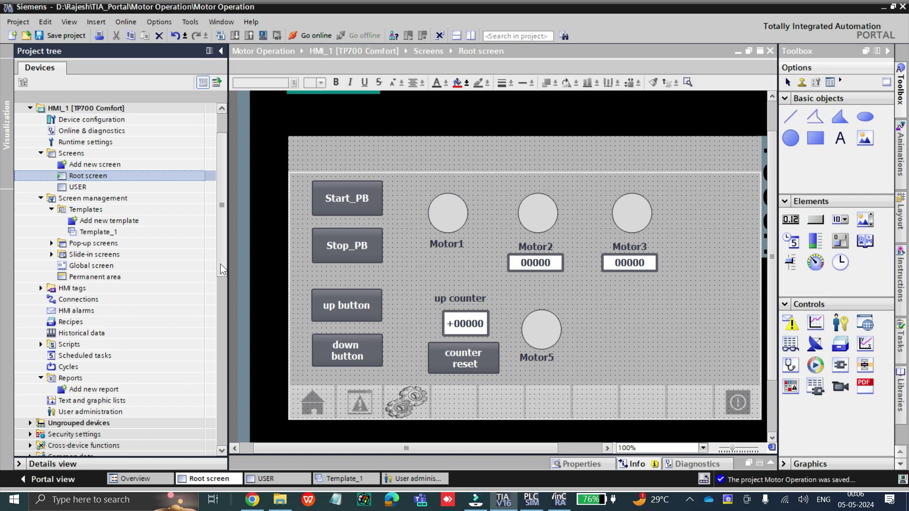
{"action": "left_click_drag", "start_coordinate": [220, 263], "coordinate": [221, 268]}
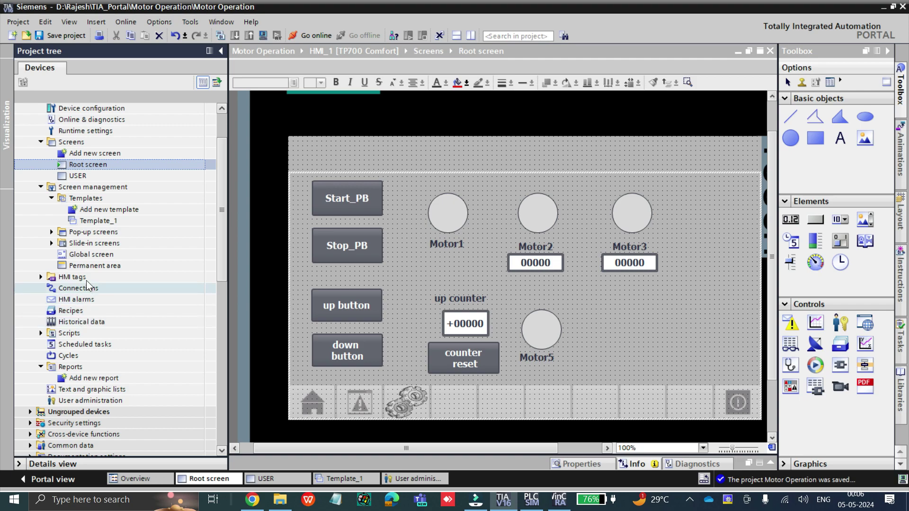
{"action": "scroll", "coordinate": [34, 176], "scroll_direction": "up", "scroll_amount": 2}
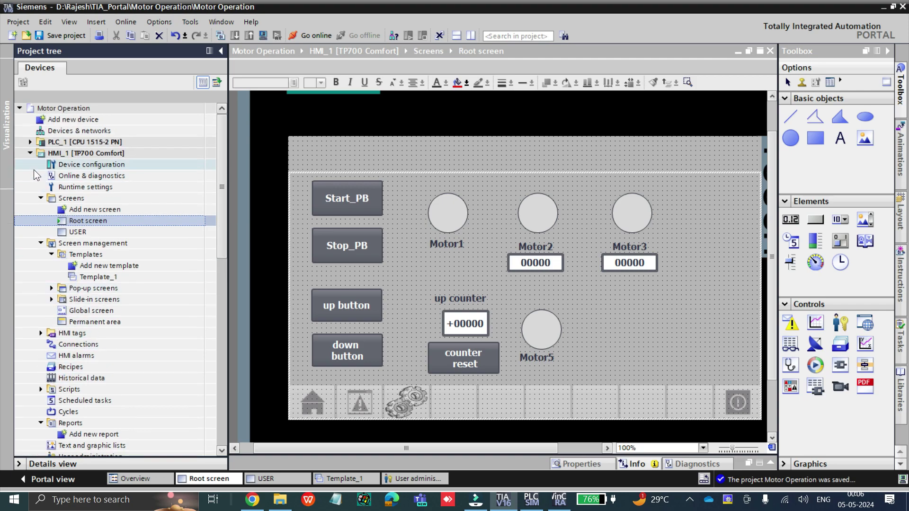
{"action": "left_click", "coordinate": [30, 153]}
{"action": "left_click", "coordinate": [30, 153]}
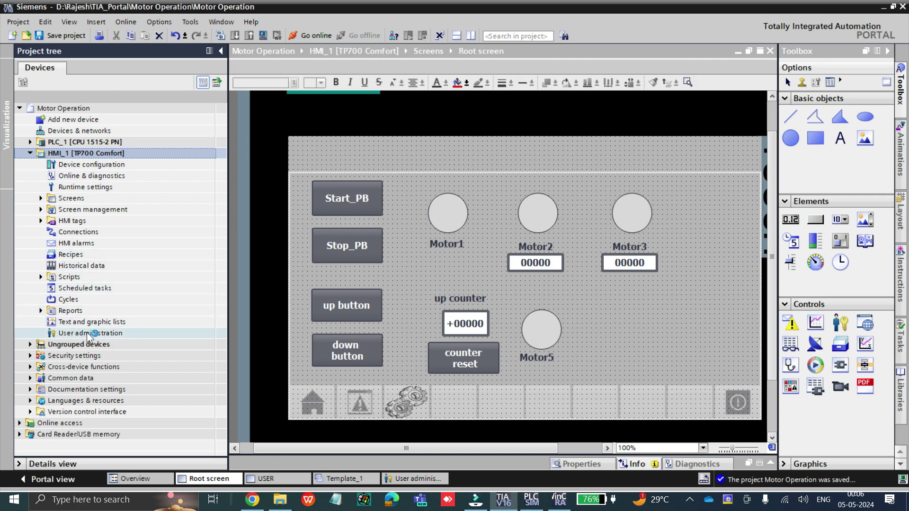
{"action": "double_click", "coordinate": [135, 333]}
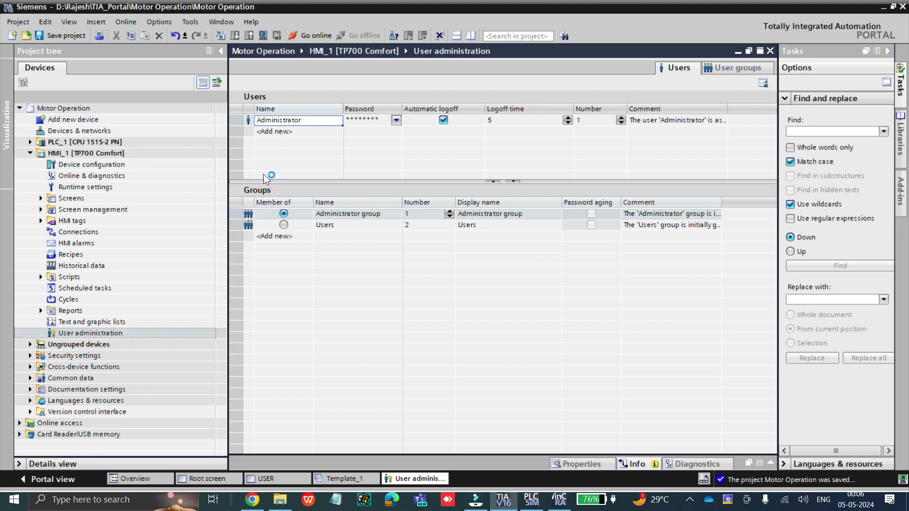
Look over the Users tab, selecting the Administrator user and its Users group membership
{"action": "left_click", "coordinate": [734, 66]}
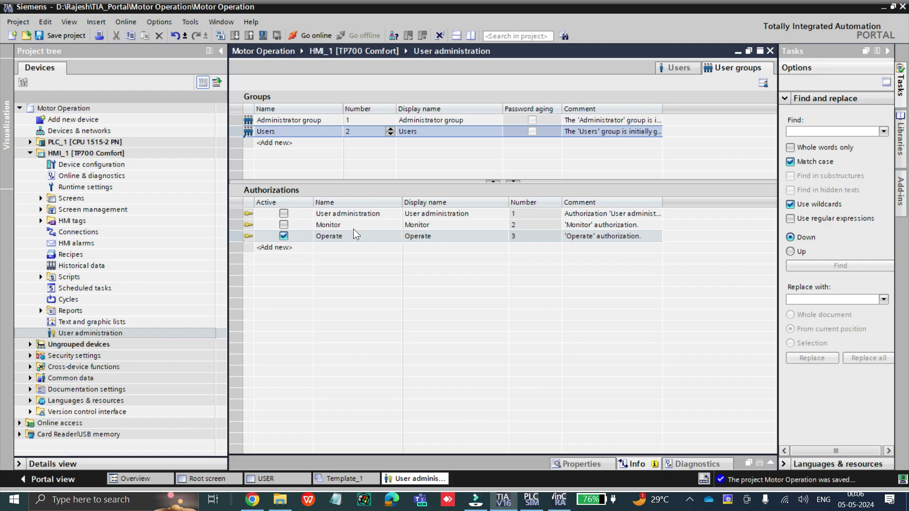
{"action": "left_click", "coordinate": [674, 73]}
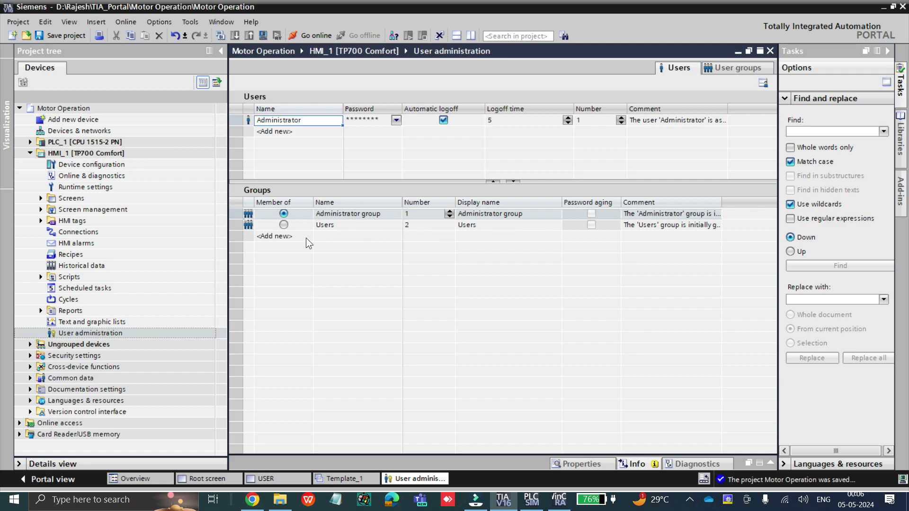
{"action": "left_click", "coordinate": [248, 225]}
{"action": "left_click", "coordinate": [246, 119]}
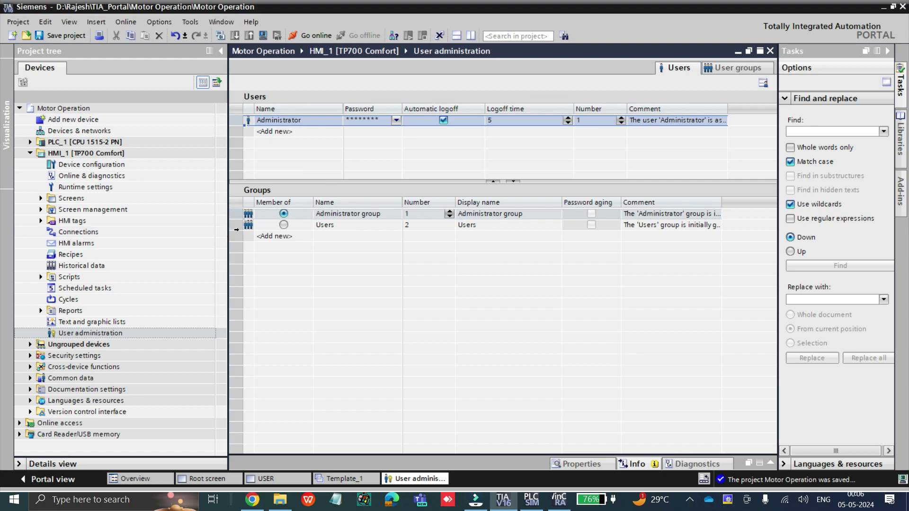
{"action": "left_click", "coordinate": [251, 226]}
{"action": "right_click", "coordinate": [252, 228]}
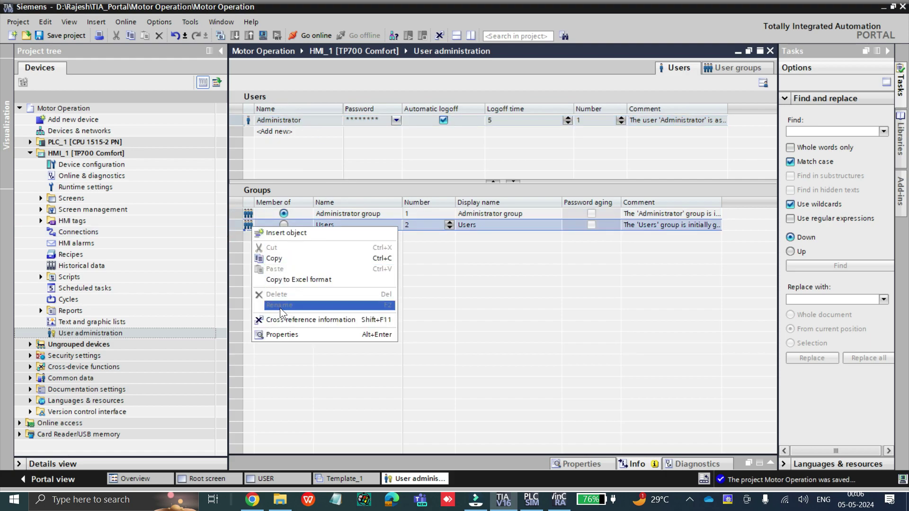
{"action": "left_click", "coordinate": [446, 243]}
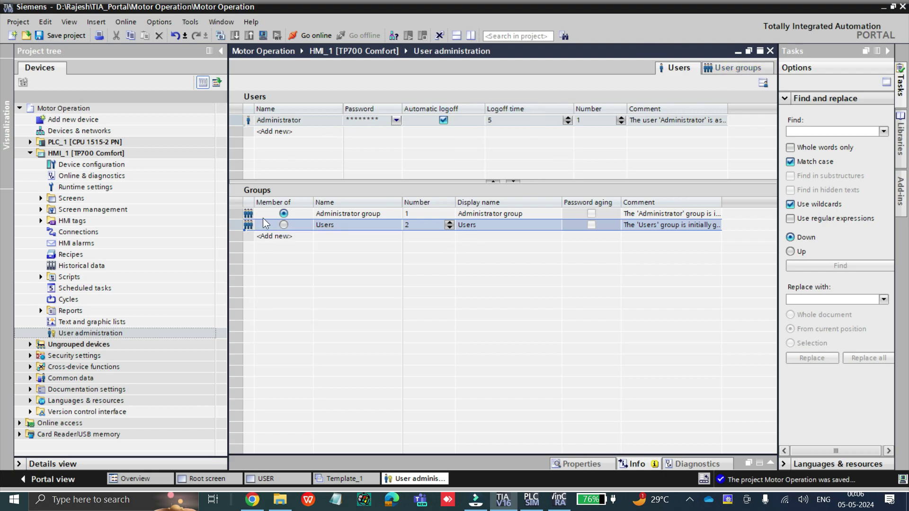
Compare the Administrator and Users groups' authorizations, ending on the User groups view
{"action": "left_click", "coordinate": [749, 67]}
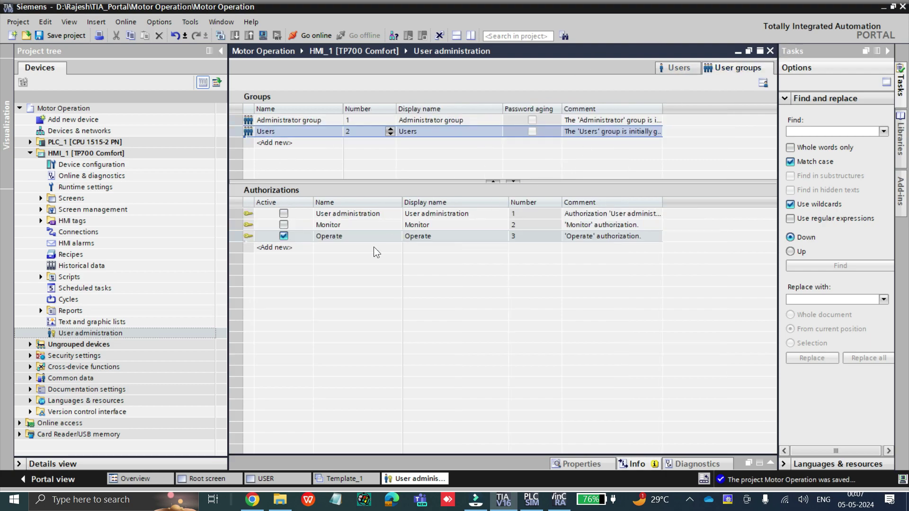
{"action": "left_click", "coordinate": [264, 120]}
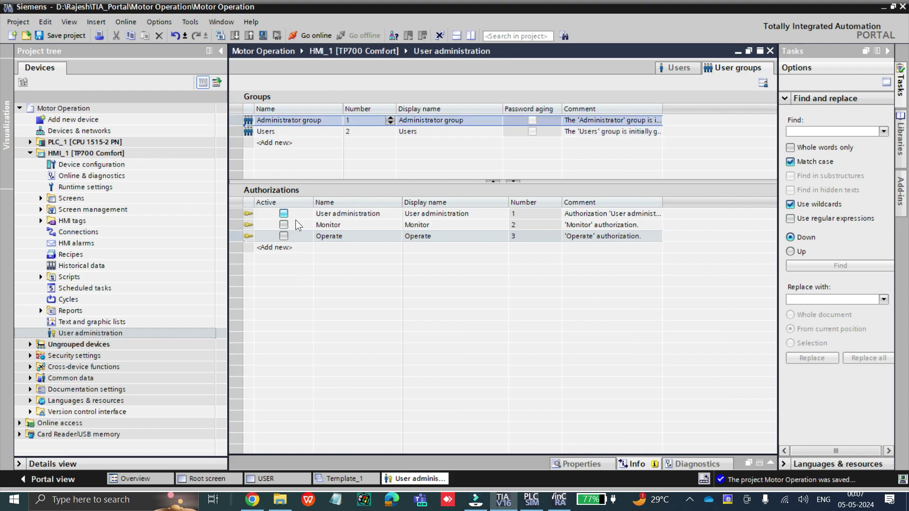
{"action": "left_click", "coordinate": [249, 133]}
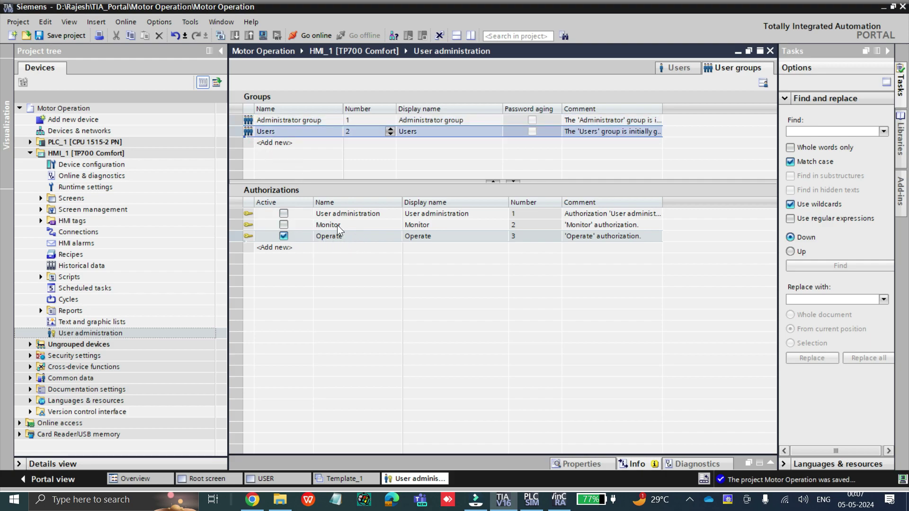
{"action": "left_click", "coordinate": [686, 70]}
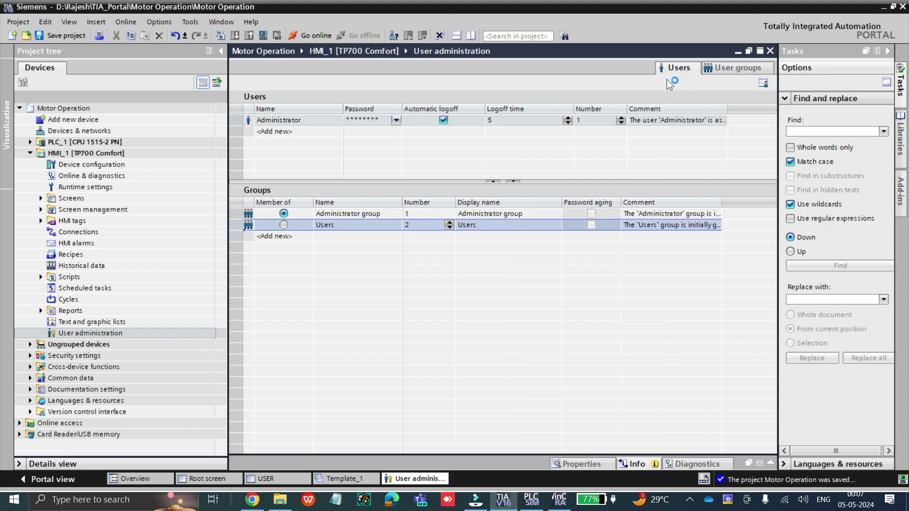
{"action": "left_click", "coordinate": [741, 71]}
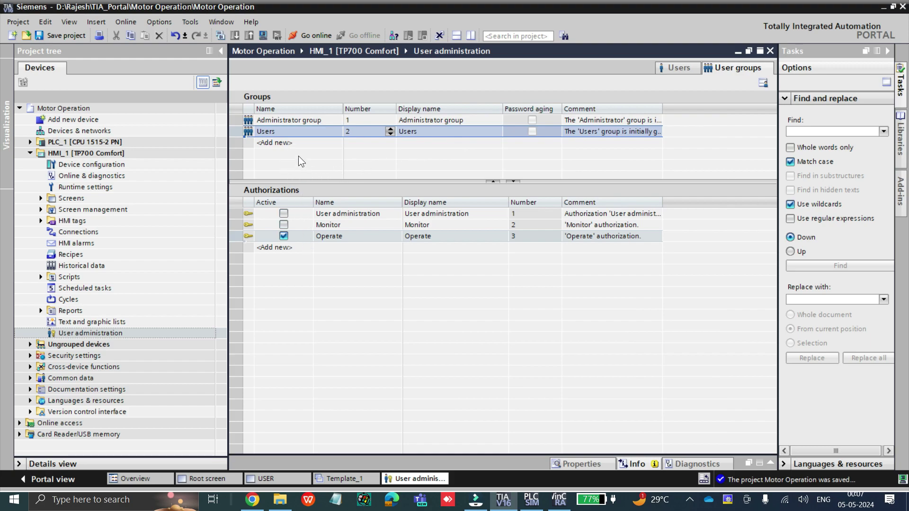
Add authorization 4 with name and display name both set to Operation
{"action": "left_click", "coordinate": [292, 248]}
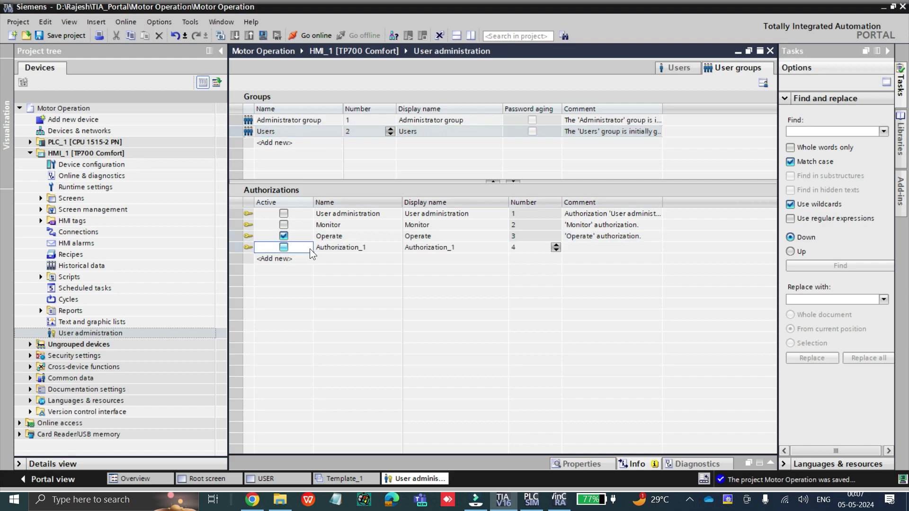
{"action": "left_click", "coordinate": [377, 249]}
{"action": "left_click", "coordinate": [376, 248]}
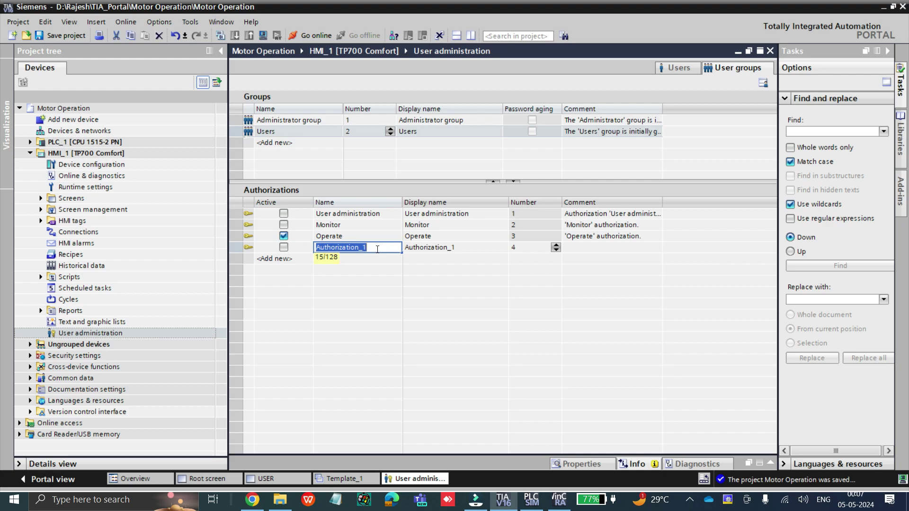
{"action": "type", "text": "Operation"}
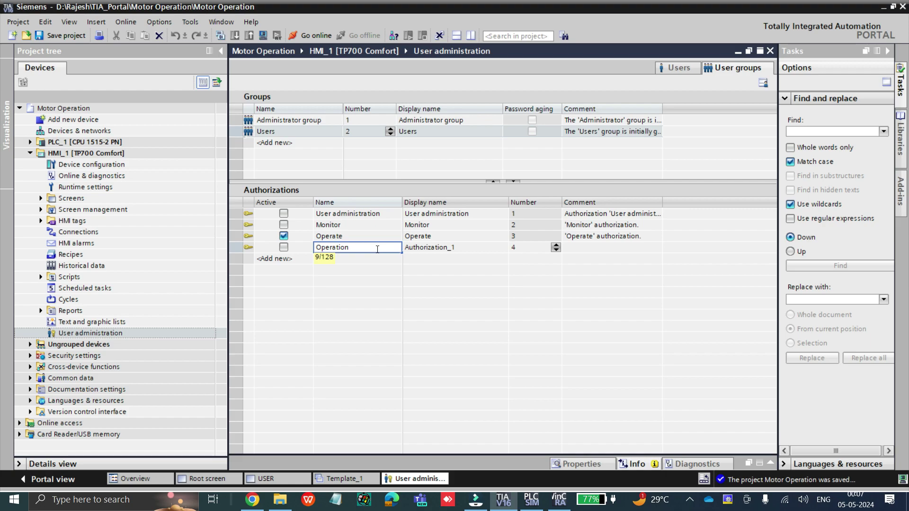
{"action": "double_click", "coordinate": [430, 248]}
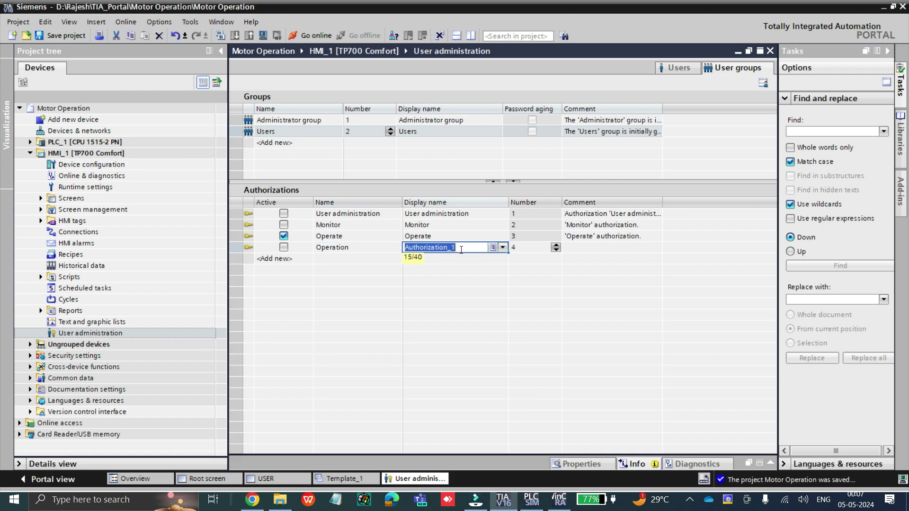
{"action": "left_click", "coordinate": [348, 248]}
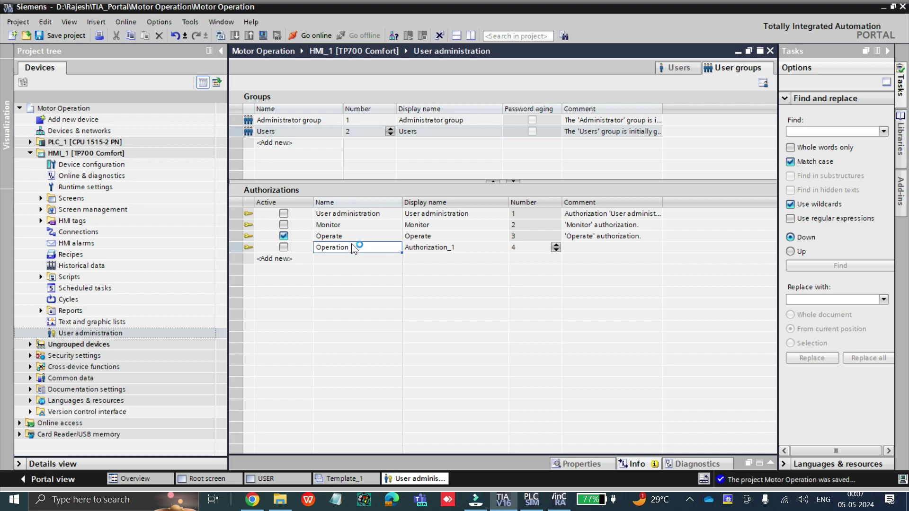
{"action": "left_click", "coordinate": [446, 248]}
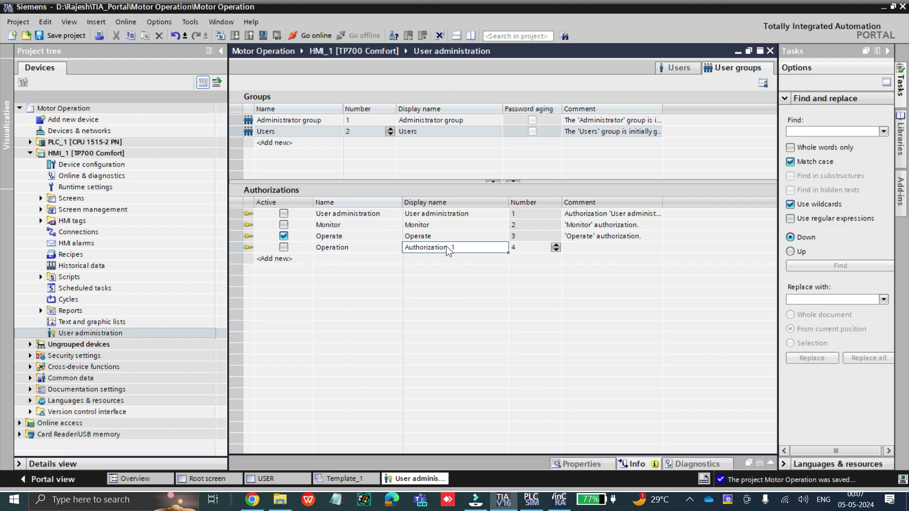
{"action": "left_click", "coordinate": [460, 247]}
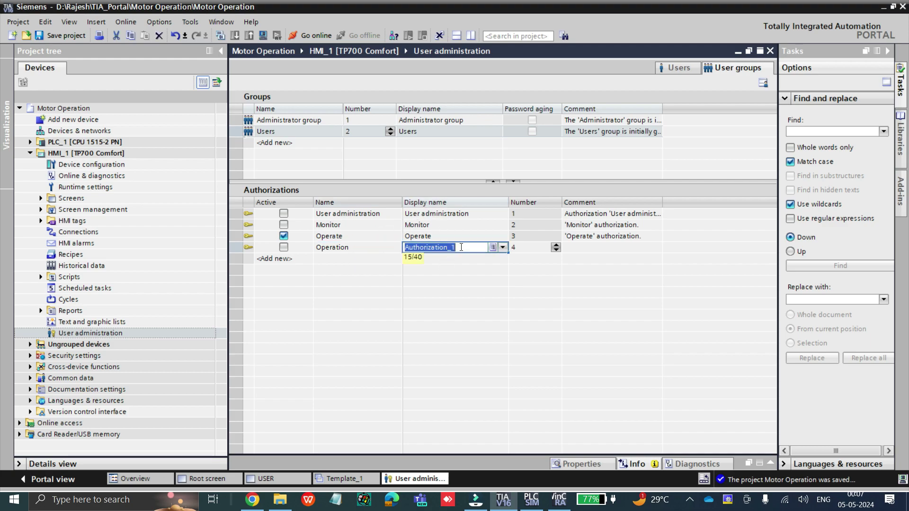
{"action": "type", "text": "Operatio"}
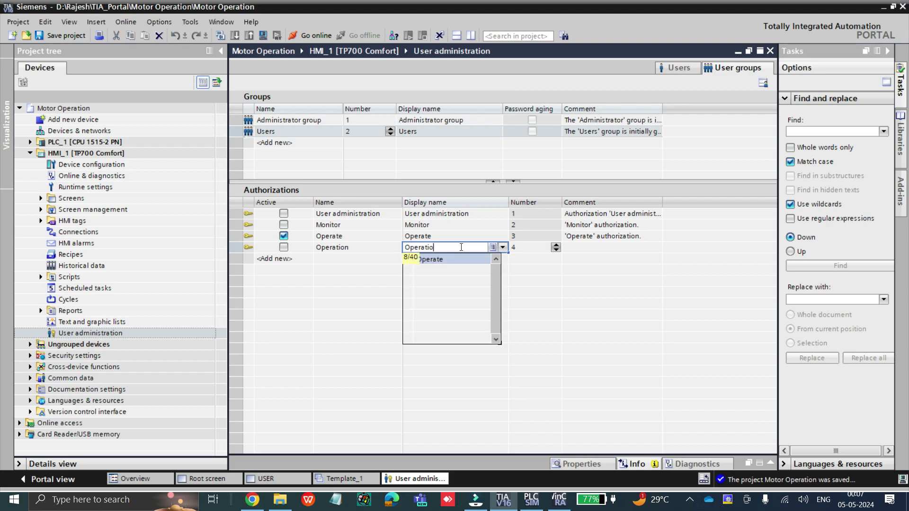
{"action": "type", "text": "n"}
{"action": "left_click", "coordinate": [531, 246]}
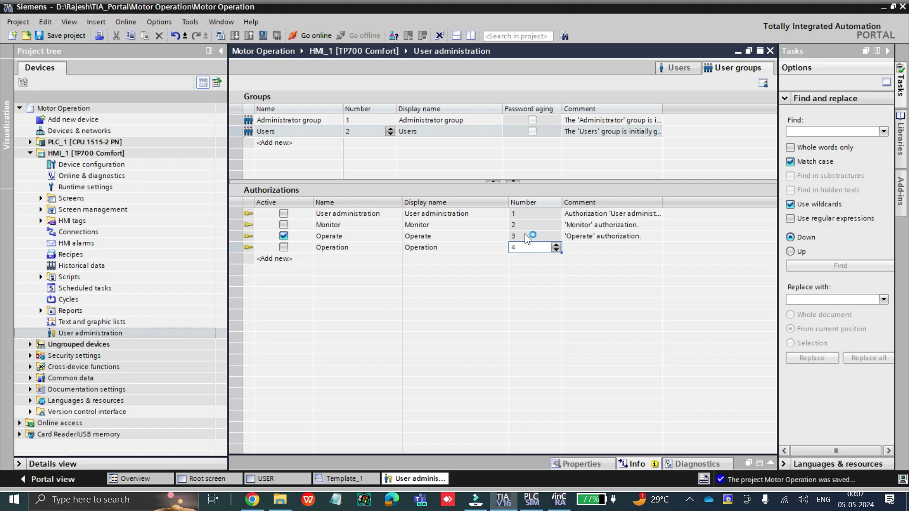
Comment Operation 'Restricted access for operator' and add another authorization row
{"action": "left_click", "coordinate": [582, 248]}
{"action": "type", "text": "Onl"}
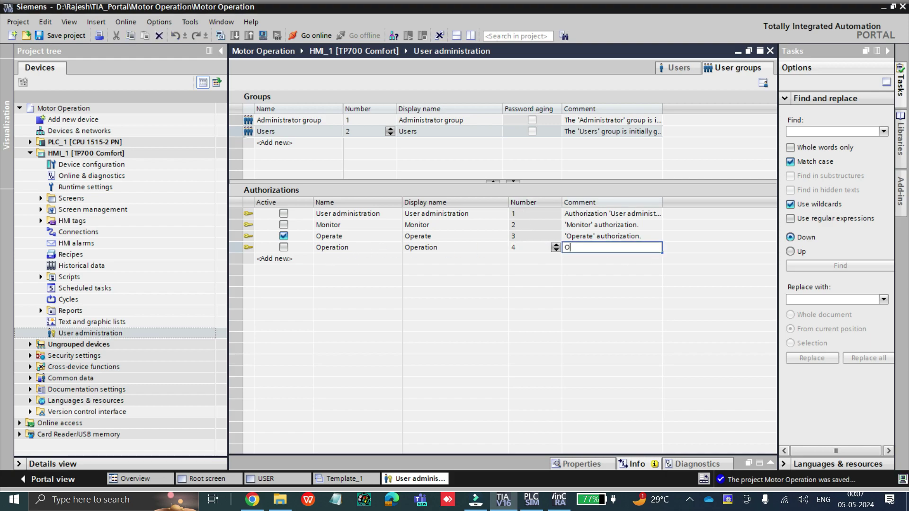
{"action": "key", "text": "BackSpace"}
{"action": "key", "text": "BackSpace"}
{"action": "key", "text": "BackSpace"}
{"action": "type", "text": "Restricted access for operator"}
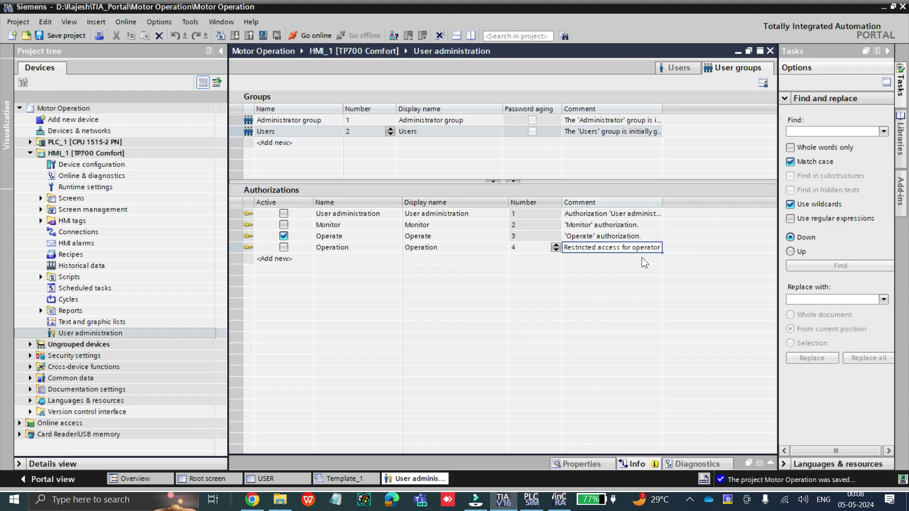
{"action": "key", "text": "Return"}
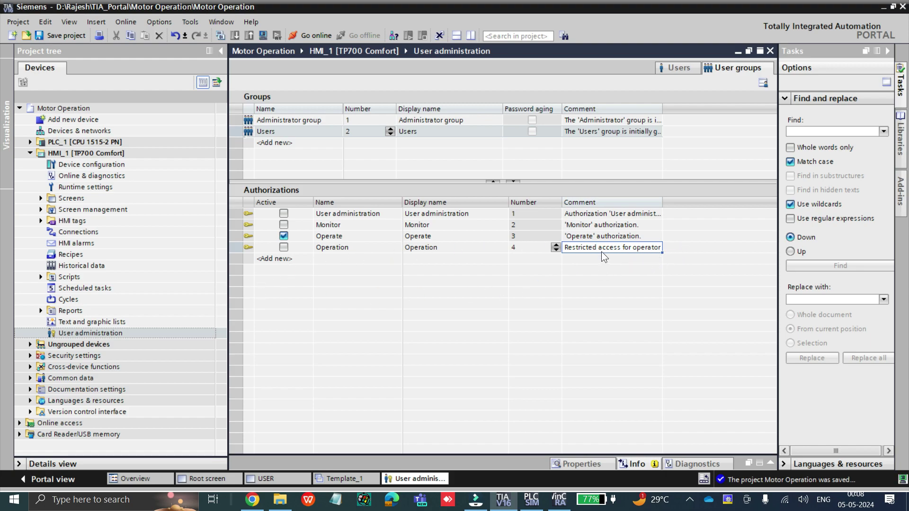
{"action": "left_click", "coordinate": [291, 260]}
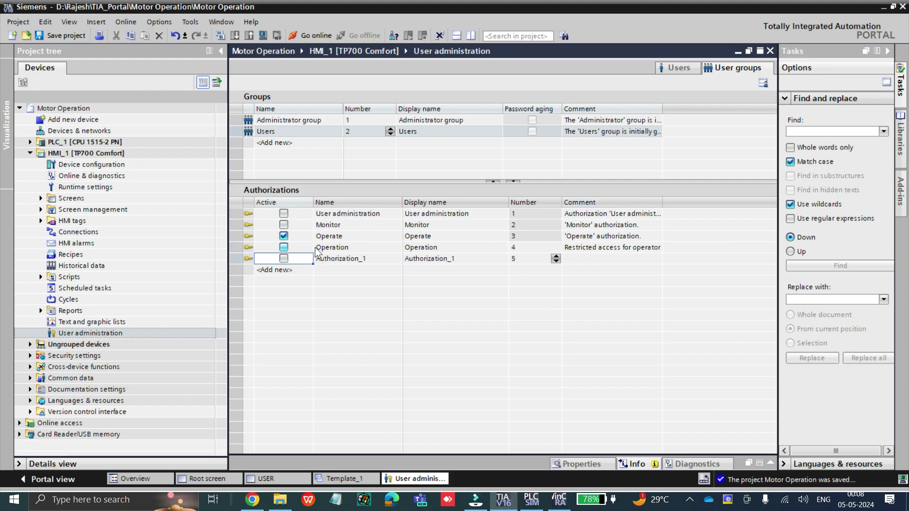
Rename authorization 5 to Engineer with display name Maintenance
{"action": "left_click", "coordinate": [345, 258]}
{"action": "left_click", "coordinate": [353, 259]}
{"action": "type", "text": "E"}
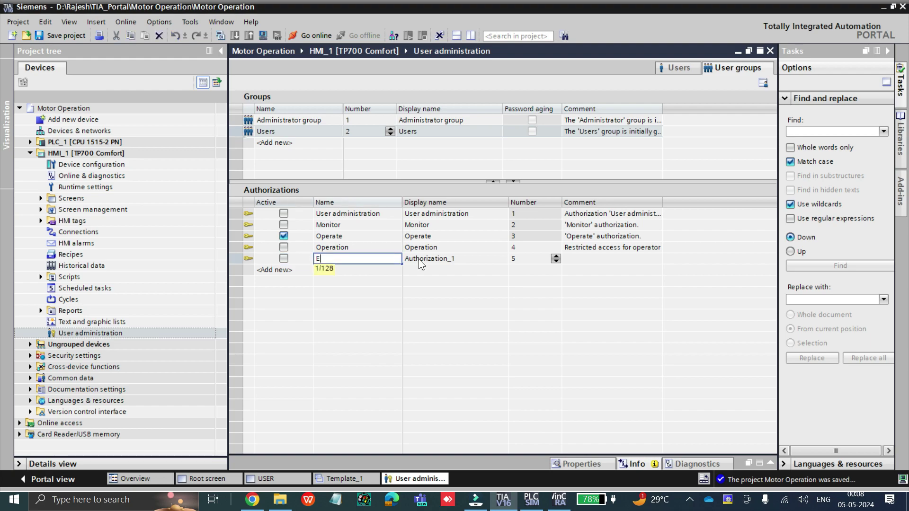
{"action": "type", "text": "ngineer"}
{"action": "left_click", "coordinate": [431, 259]}
{"action": "left_click", "coordinate": [431, 260]}
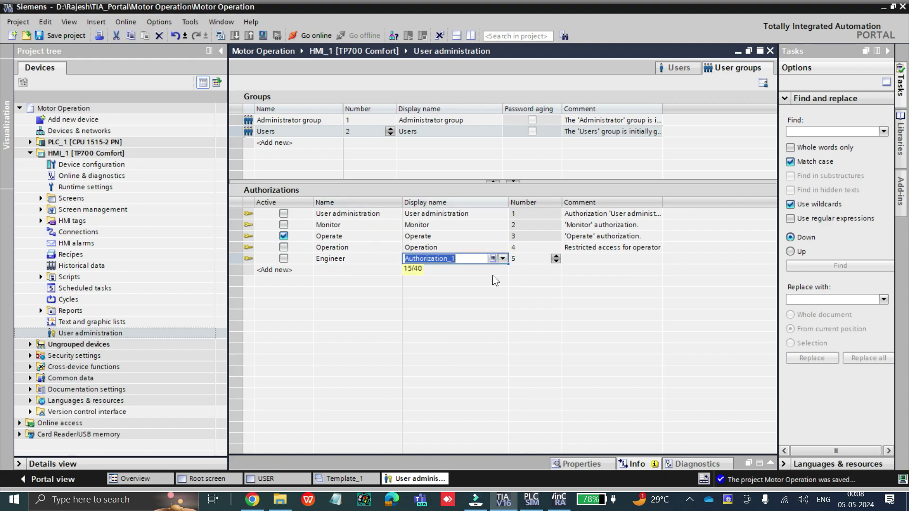
{"action": "type", "text": "Maintenance"}
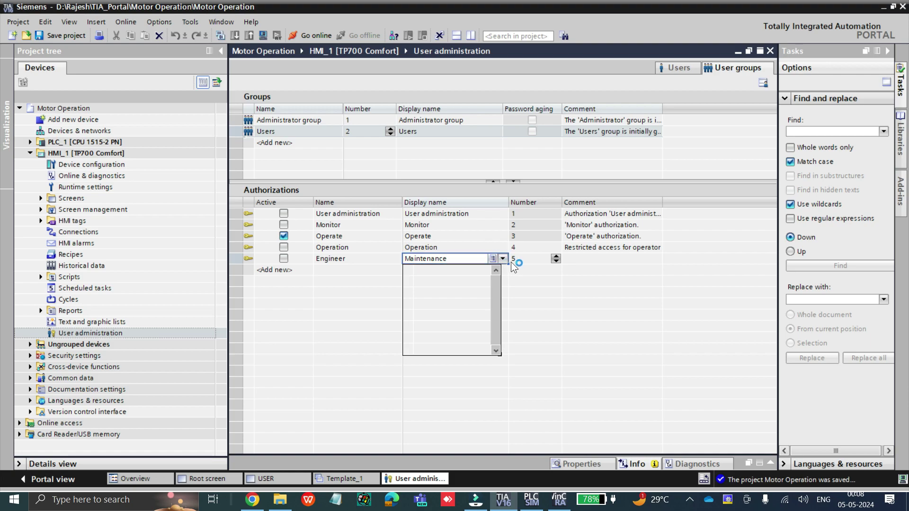
{"action": "left_click", "coordinate": [367, 259]}
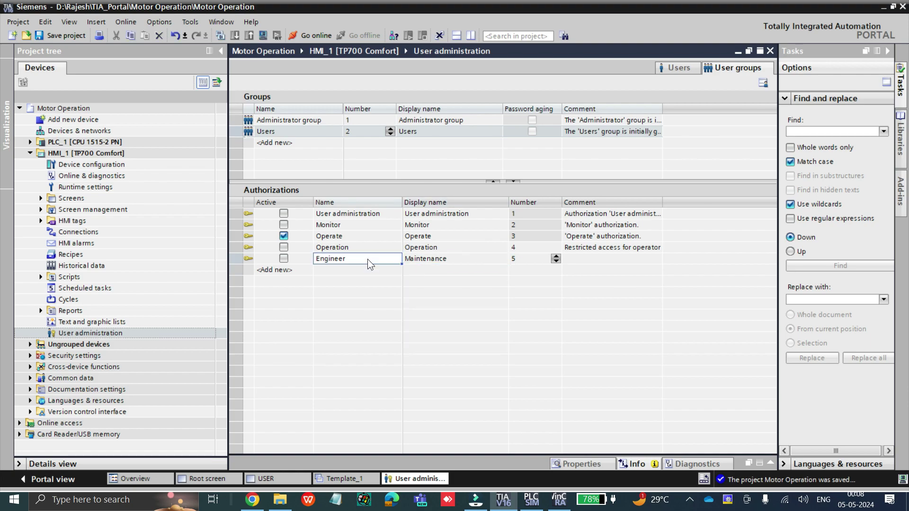
Comment Engineer 'Maintenance access only' and add authorization row 6
{"action": "left_click", "coordinate": [427, 261]}
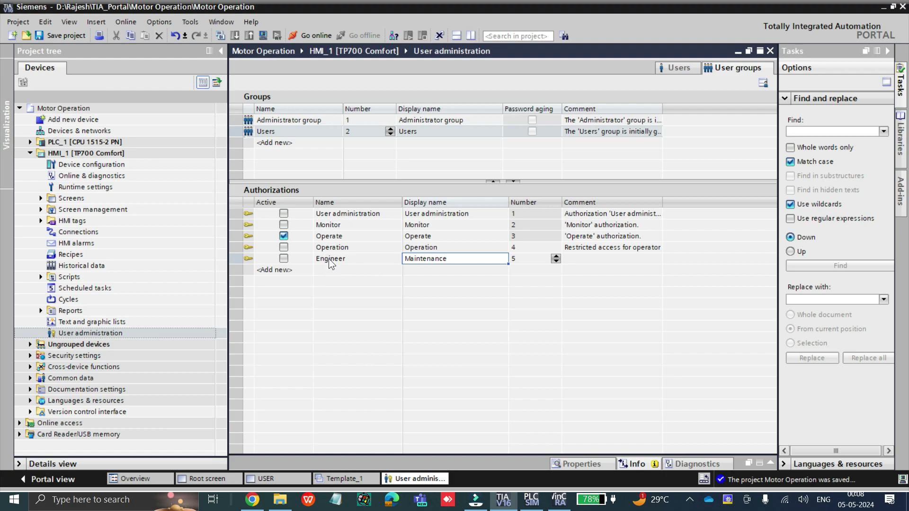
{"action": "double_click", "coordinate": [577, 258]}
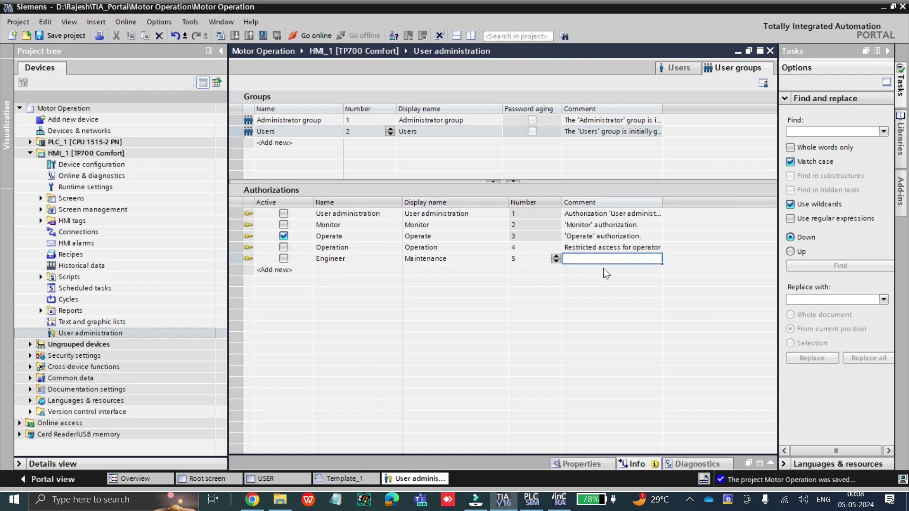
{"action": "type", "text": "Maintenance access only"}
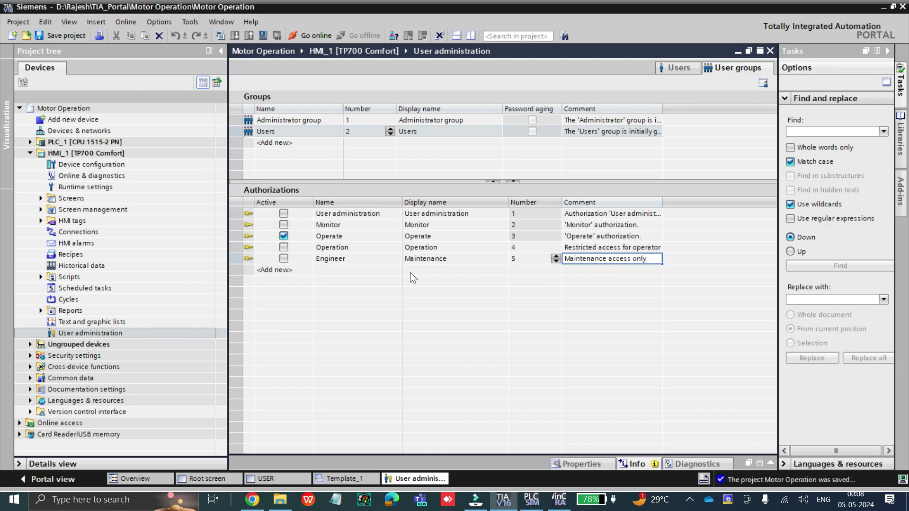
{"action": "left_click", "coordinate": [358, 269]}
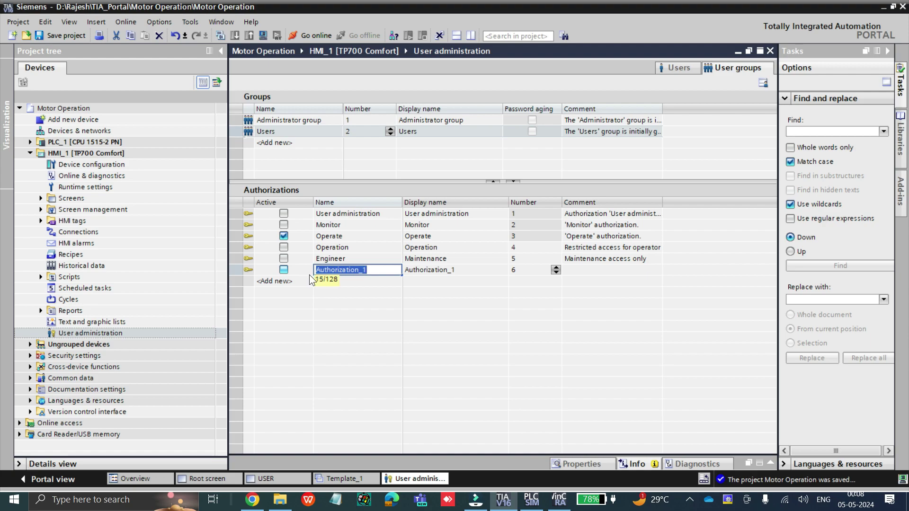
Fill authorization 6 with name Manager, display name Admin and comment 'All access'
{"action": "type", "text": "Manager"}
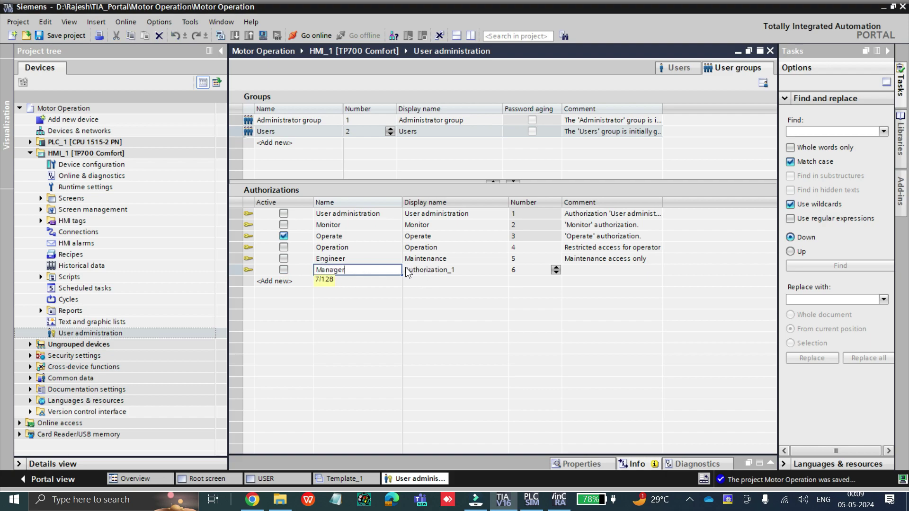
{"action": "left_click_drag", "start_coordinate": [378, 268], "coordinate": [309, 268]}
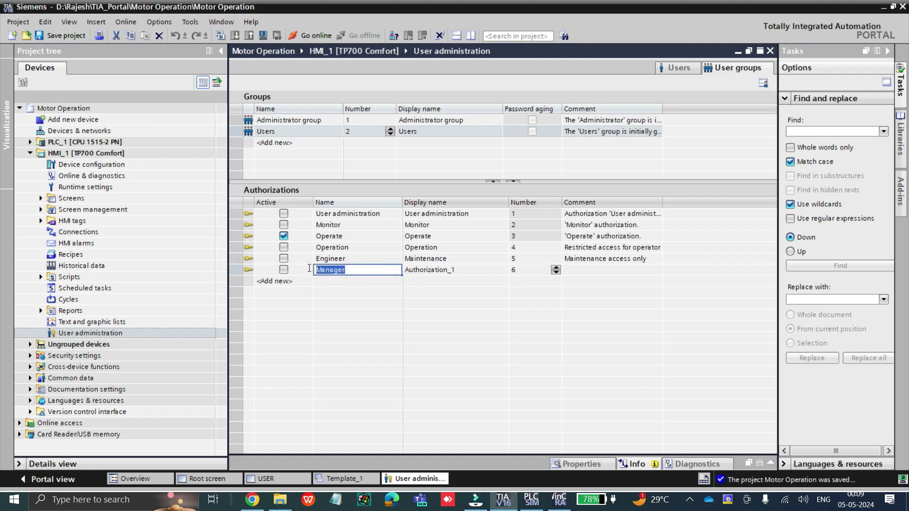
{"action": "double_click", "coordinate": [433, 270]}
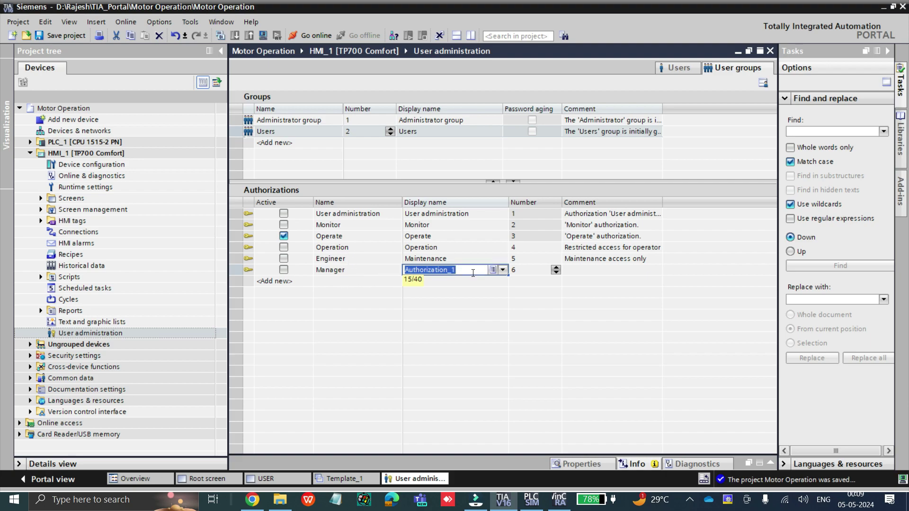
{"action": "type", "text": "Admin"}
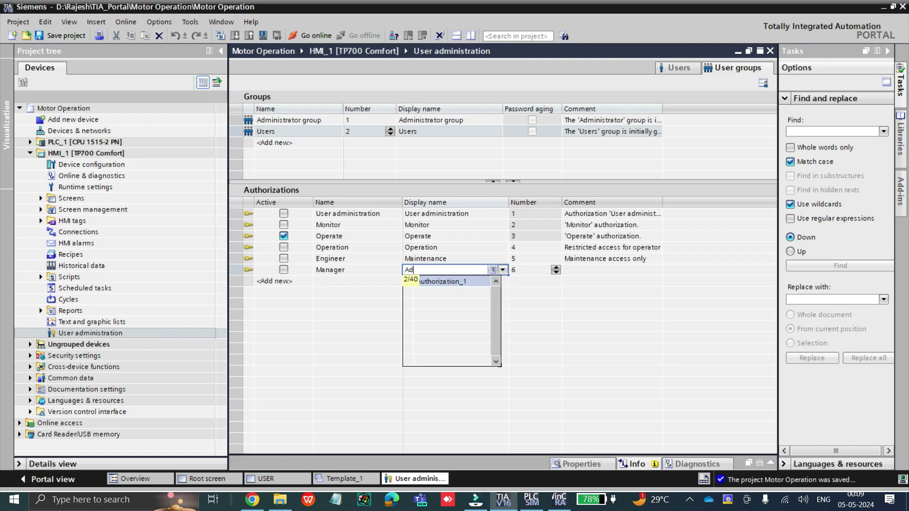
{"action": "left_click", "coordinate": [393, 270]}
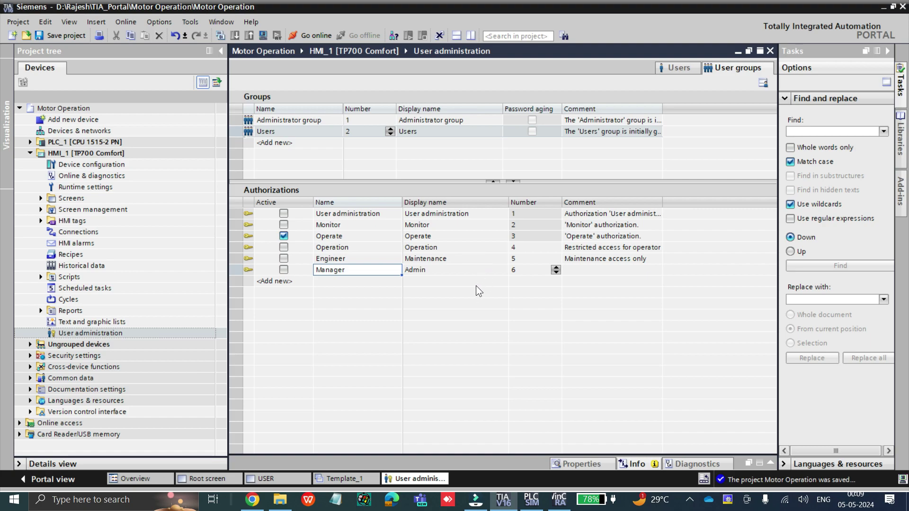
{"action": "left_click", "coordinate": [579, 269]}
{"action": "type", "text": "All access"}
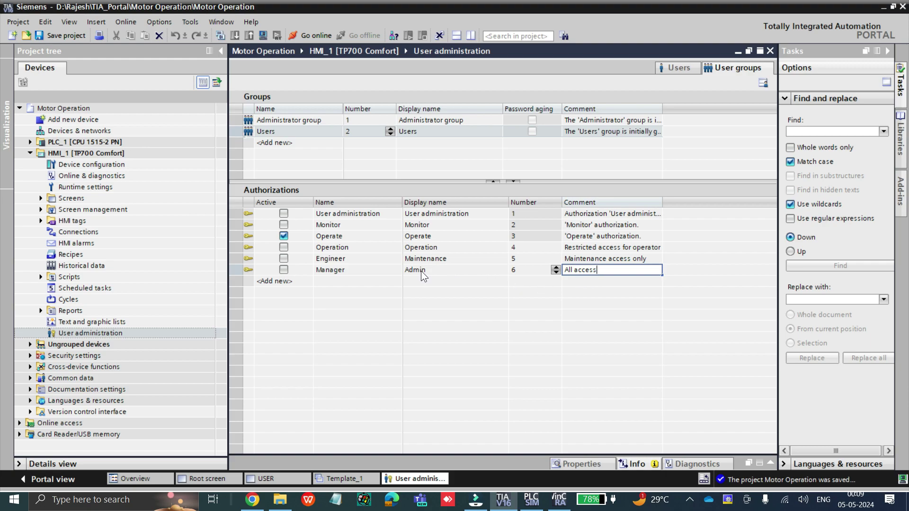
{"action": "left_click", "coordinate": [421, 270]}
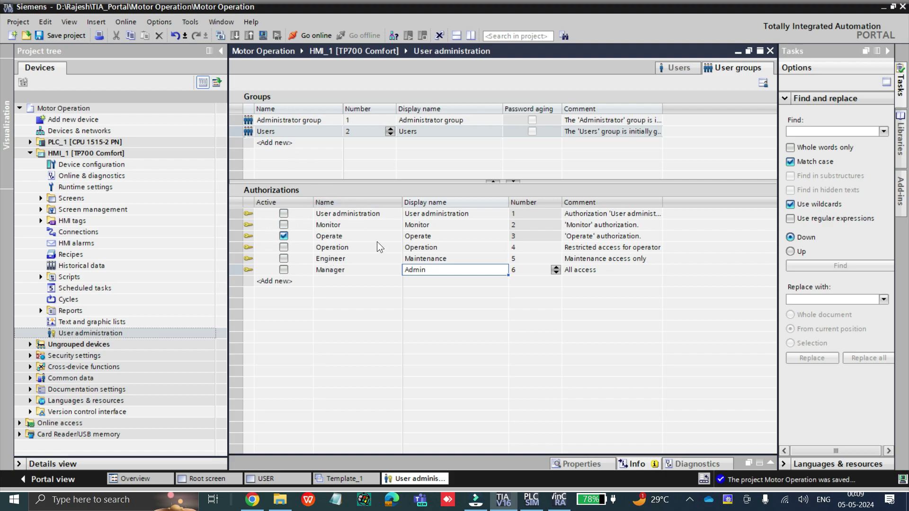
Add user group 3 named Operator with display name Operator
{"action": "double_click", "coordinate": [279, 142]}
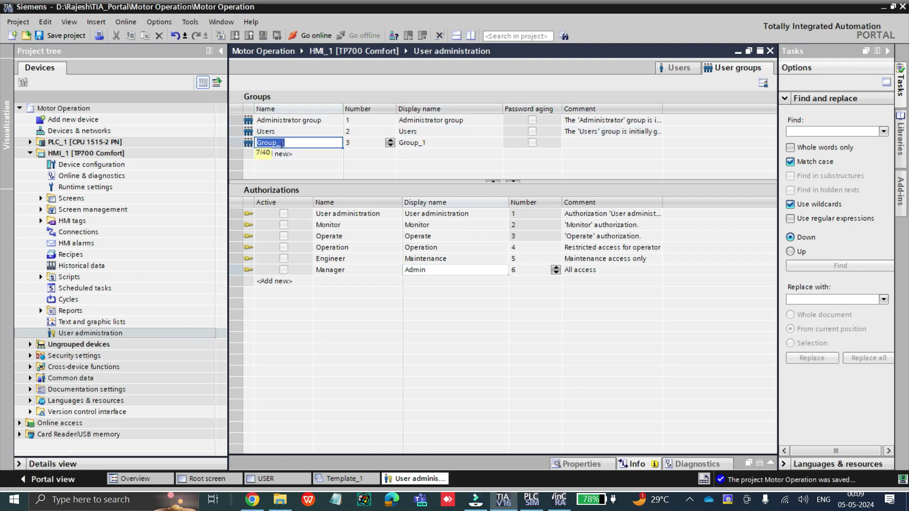
{"action": "type", "text": "OP"}
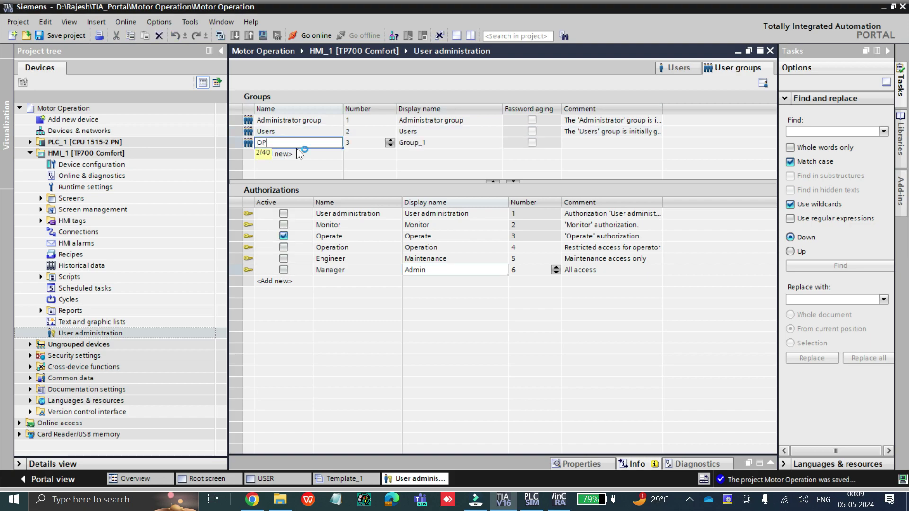
{"action": "key", "text": "BackSpace"}
{"action": "type", "text": "perator"}
{"action": "double_click", "coordinate": [419, 143]}
{"action": "type", "text": "Ope"}
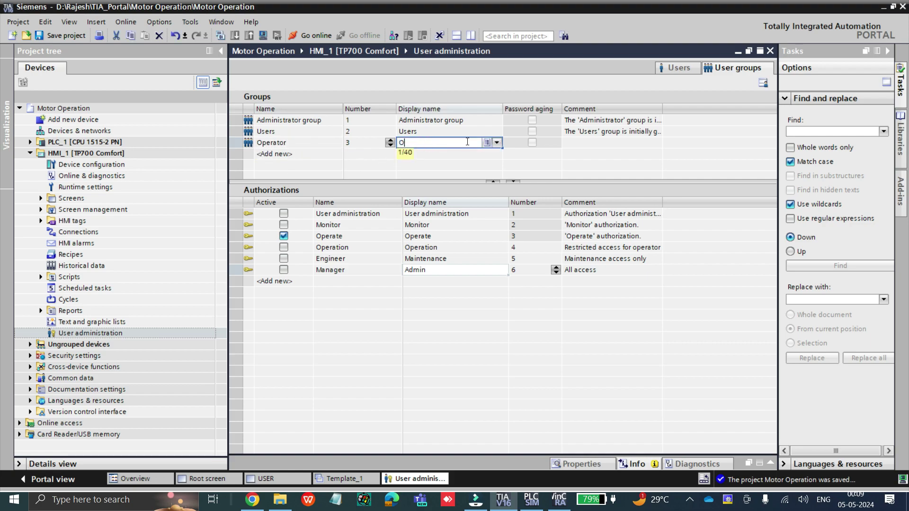
{"action": "type", "text": "rator"}
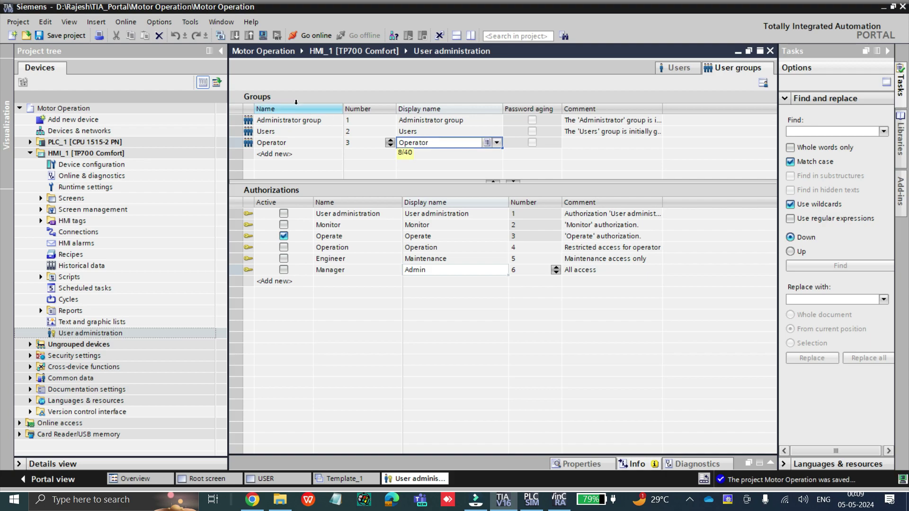
Add user group 4 named Maintenance, fixing the typo, with display name Maintenance
{"action": "left_click", "coordinate": [299, 158]}
{"action": "type", "text": "Maintenamnce"}
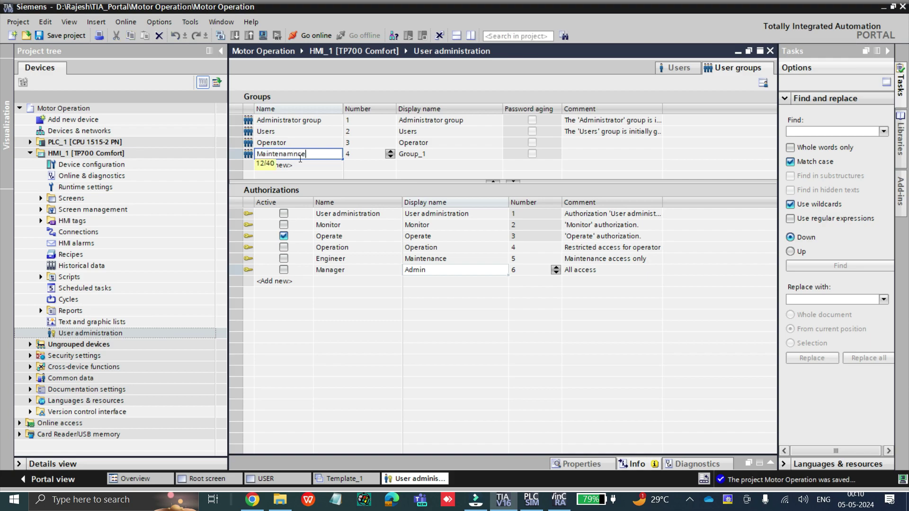
{"action": "left_click", "coordinate": [296, 154]}
{"action": "key", "text": "BackSpace"}
{"action": "double_click", "coordinate": [327, 155]}
{"action": "key", "text": "ctrl+c"}
{"action": "left_click", "coordinate": [416, 154]}
{"action": "double_click", "coordinate": [417, 154]}
{"action": "key", "text": "ctrl+v"}
Add user group 5 named Admin with display name Admin
{"action": "left_click", "coordinate": [298, 164]}
{"action": "type", "text": "Admin"}
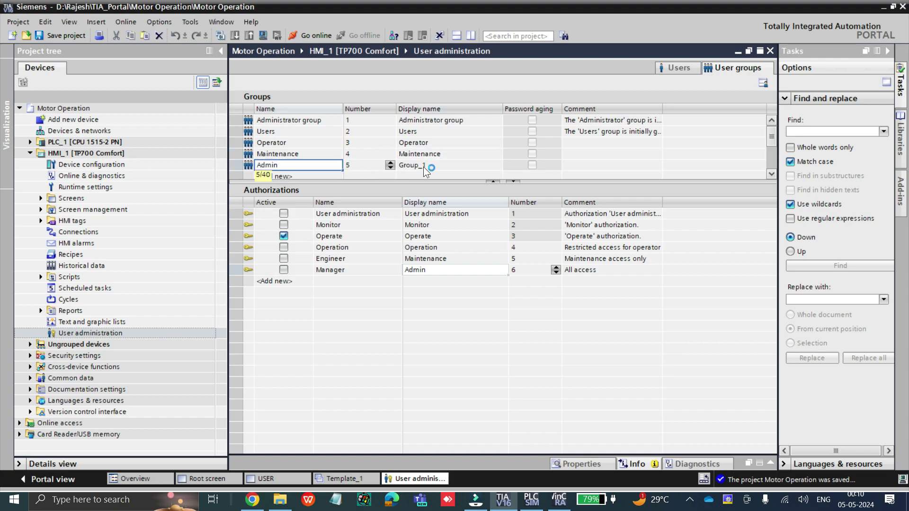
{"action": "left_click", "coordinate": [423, 165]}
{"action": "left_click", "coordinate": [423, 165]}
{"action": "type", "text": "Admin"}
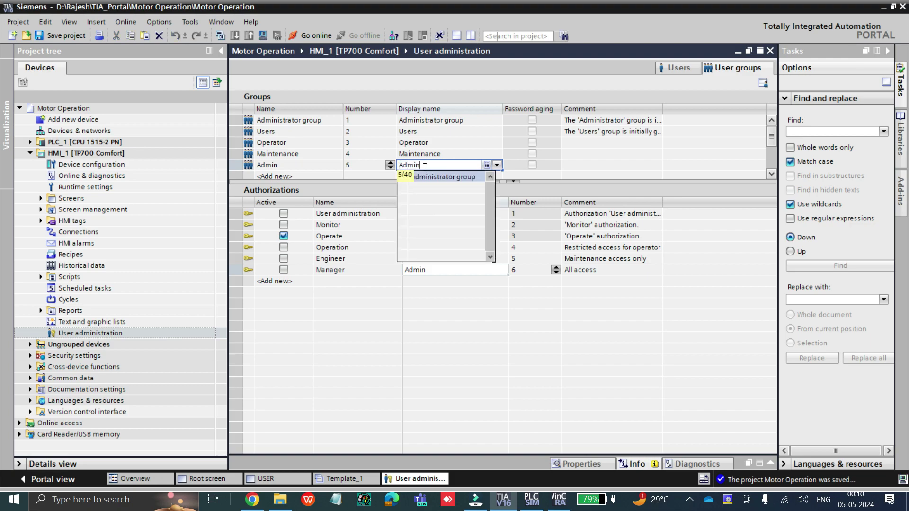
{"action": "left_click", "coordinate": [312, 164]}
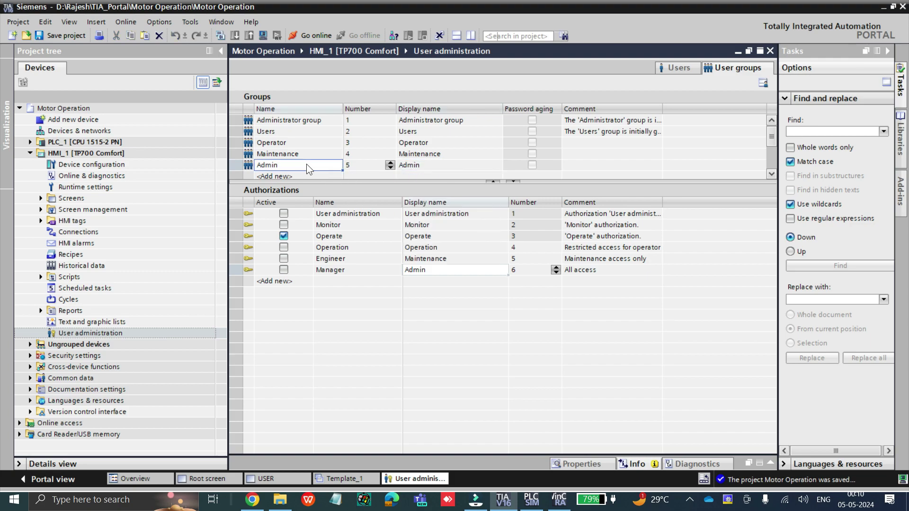
{"action": "left_click", "coordinate": [448, 161]}
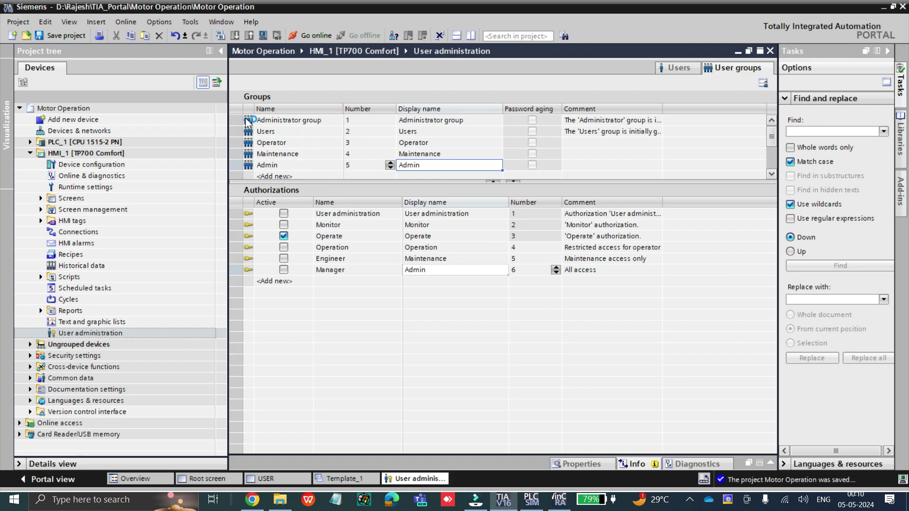
Give the Operator group only the Operation authorization, removing Operate
{"action": "left_click", "coordinate": [295, 121]}
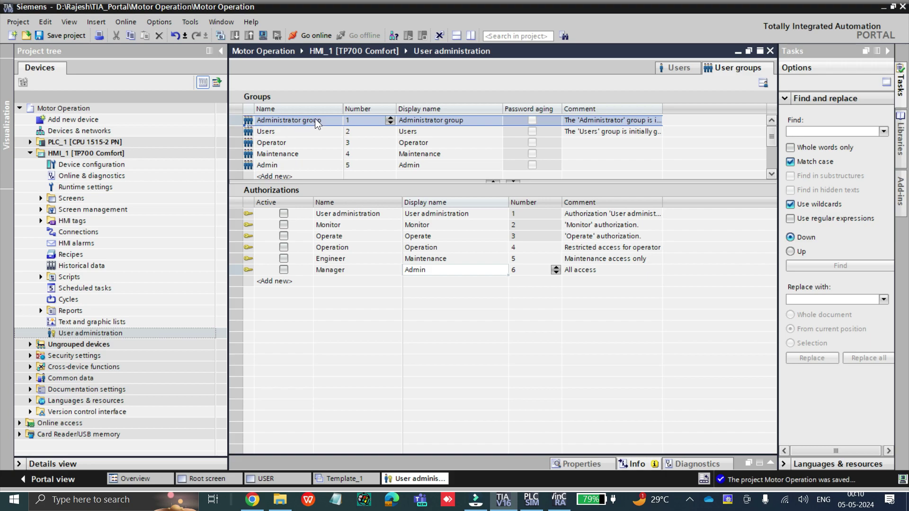
{"action": "left_click", "coordinate": [259, 133]}
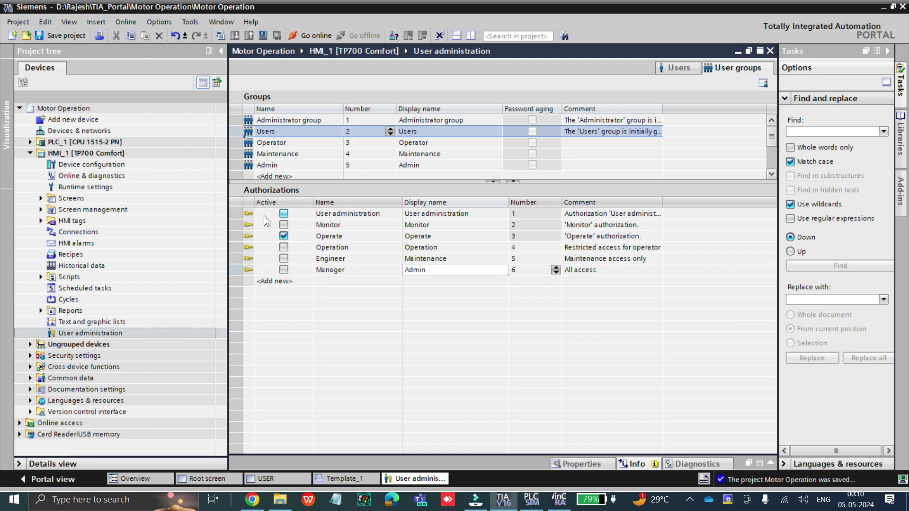
{"action": "left_click", "coordinate": [248, 247]}
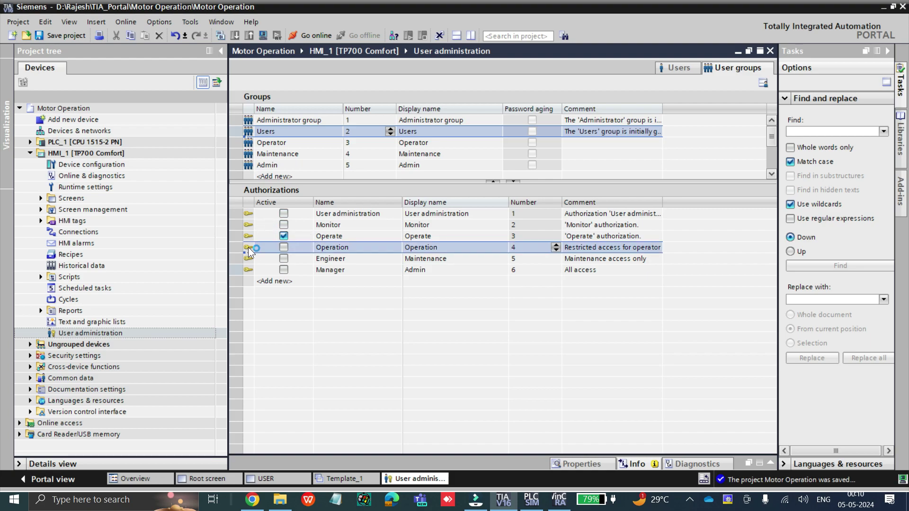
{"action": "left_click", "coordinate": [303, 256]}
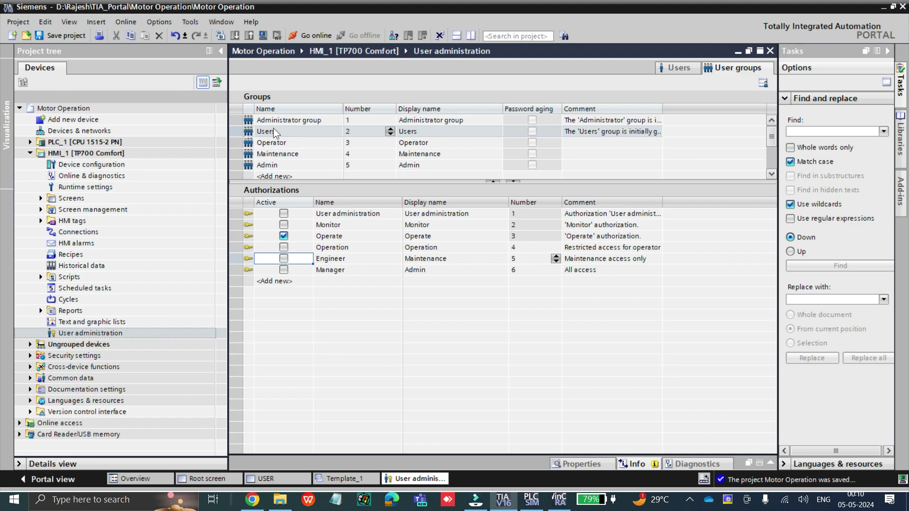
{"action": "left_click", "coordinate": [251, 145]}
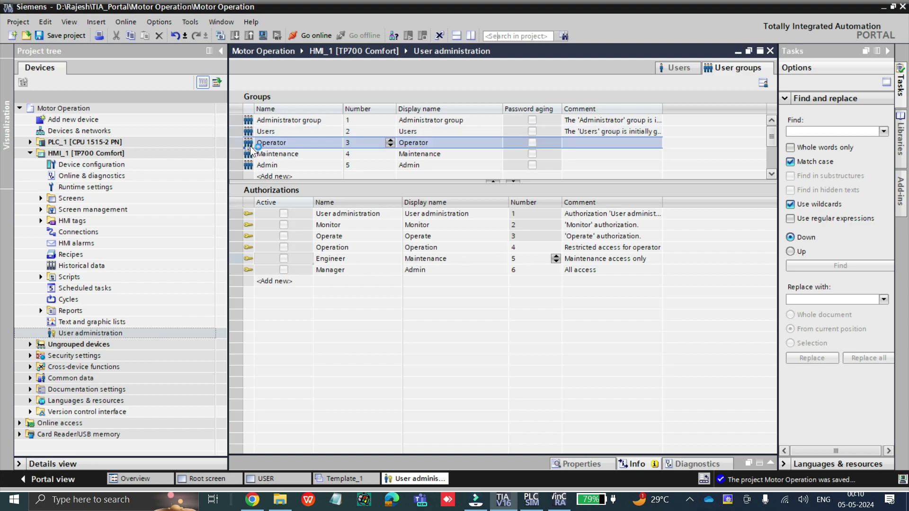
{"action": "left_click", "coordinate": [284, 236]}
{"action": "left_click", "coordinate": [284, 247]}
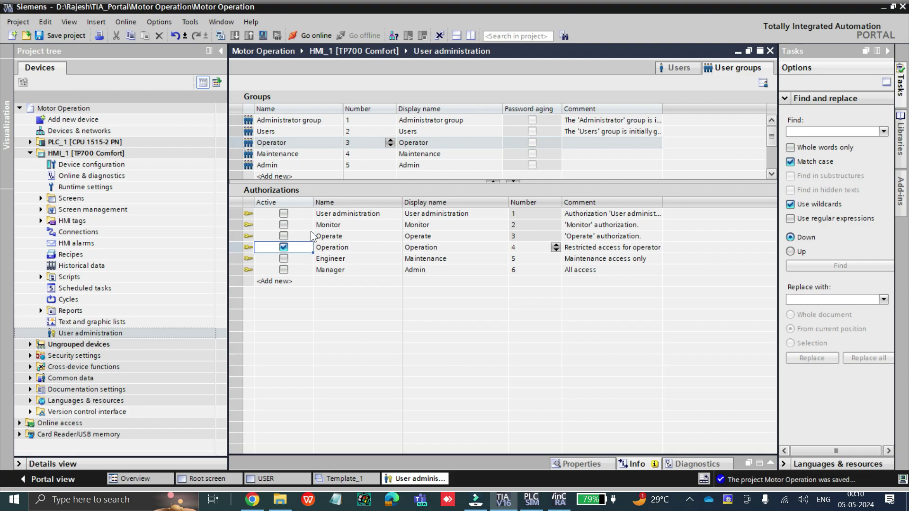
Give Maintenance Operation and Engineer instead of Operate, and rename Engineer to Engineering
{"action": "left_click", "coordinate": [250, 153]}
{"action": "left_click", "coordinate": [286, 241]}
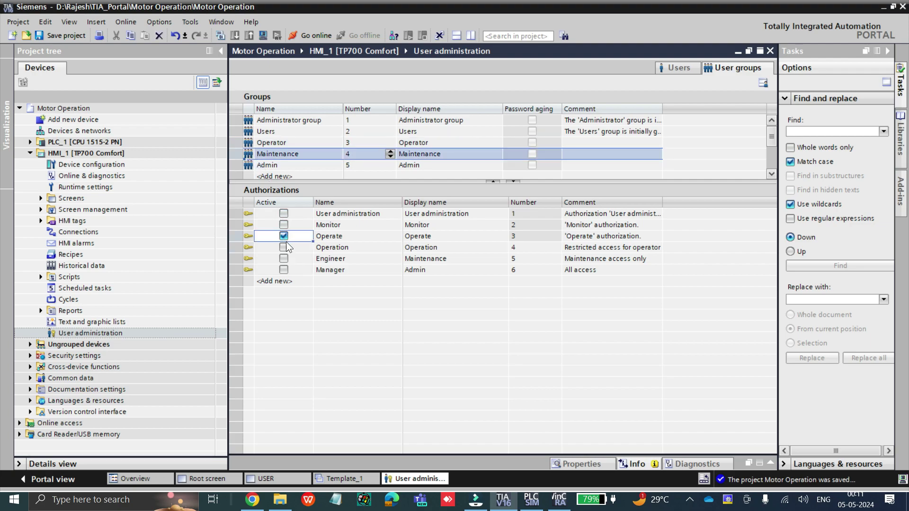
{"action": "left_click", "coordinate": [285, 248]}
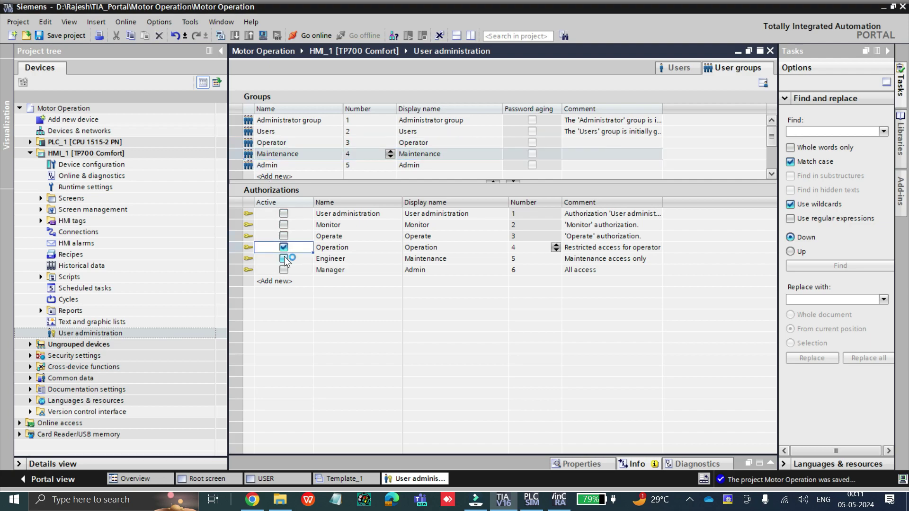
{"action": "left_click", "coordinate": [286, 260]}
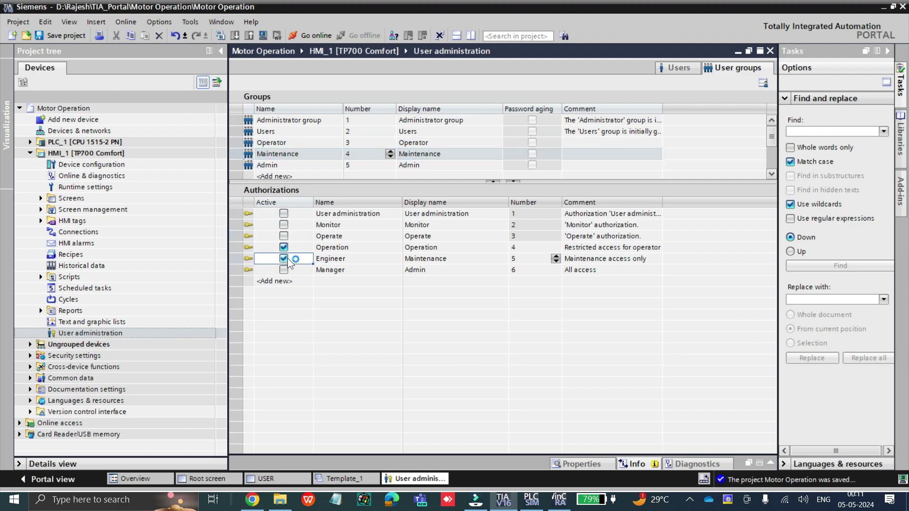
{"action": "left_click", "coordinate": [379, 257]}
{"action": "left_click", "coordinate": [380, 258]}
{"action": "type", "text": "ing"}
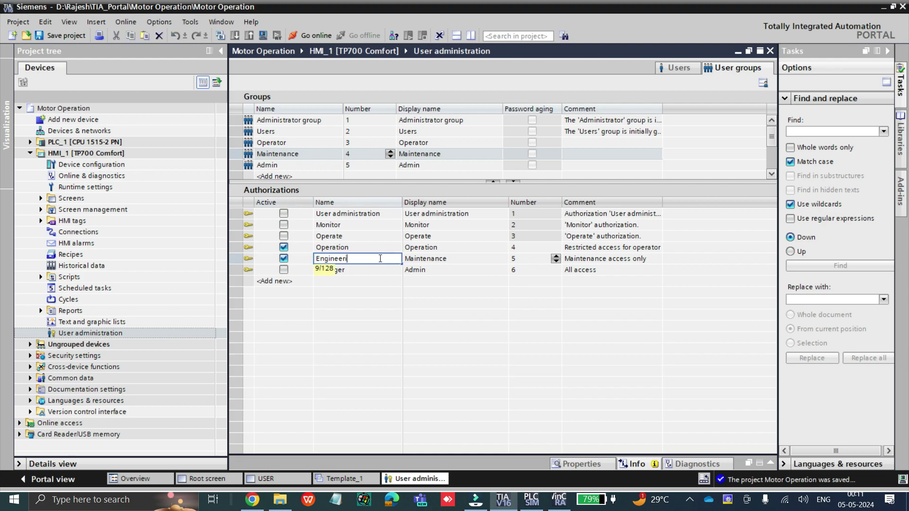
{"action": "left_click", "coordinate": [300, 262]}
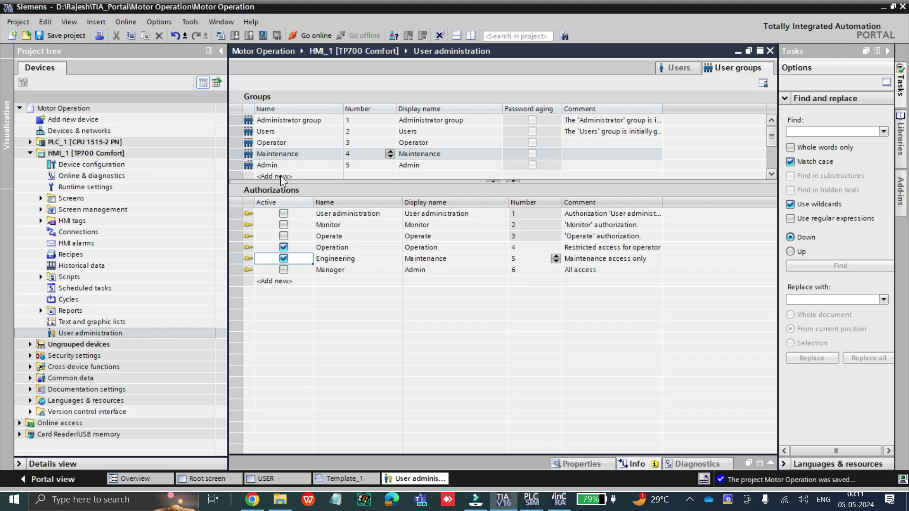
Give Admin Operation, Engineering and Manager instead of Operate
{"action": "left_click", "coordinate": [253, 166]}
{"action": "left_click", "coordinate": [283, 236]}
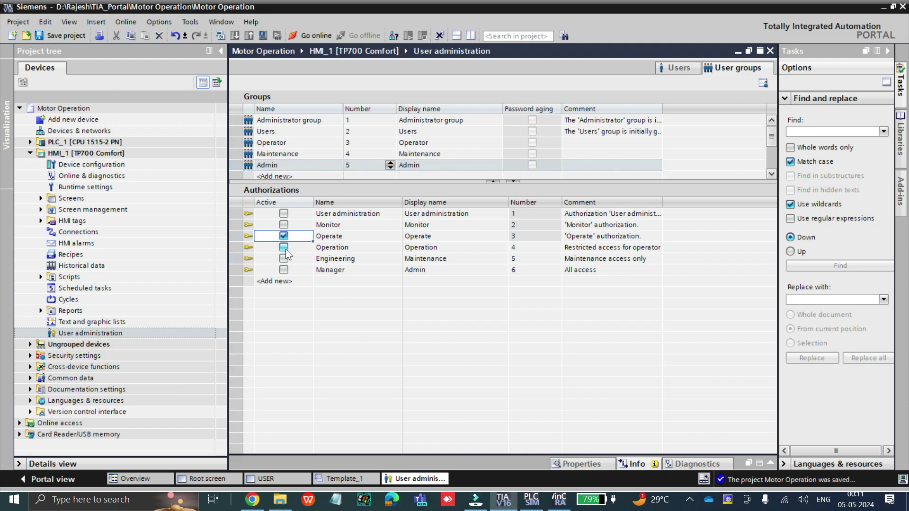
{"action": "left_click", "coordinate": [283, 247]}
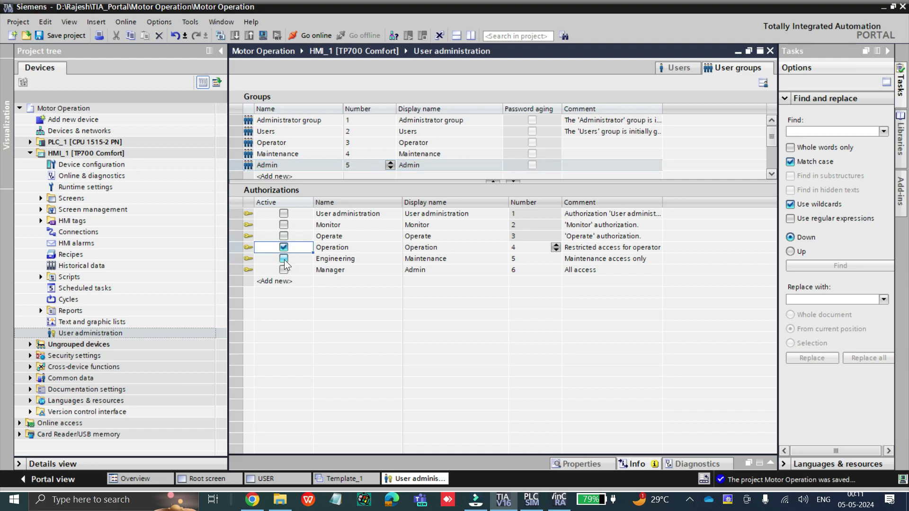
{"action": "left_click", "coordinate": [284, 258]}
{"action": "left_click", "coordinate": [283, 270]}
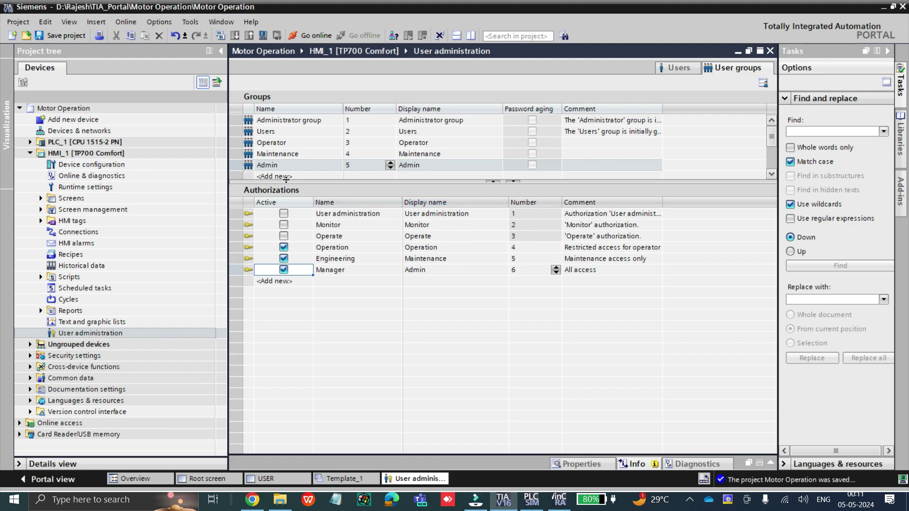
{"action": "left_click", "coordinate": [330, 248]}
{"action": "left_click", "coordinate": [334, 260]}
{"action": "left_click", "coordinate": [337, 269]}
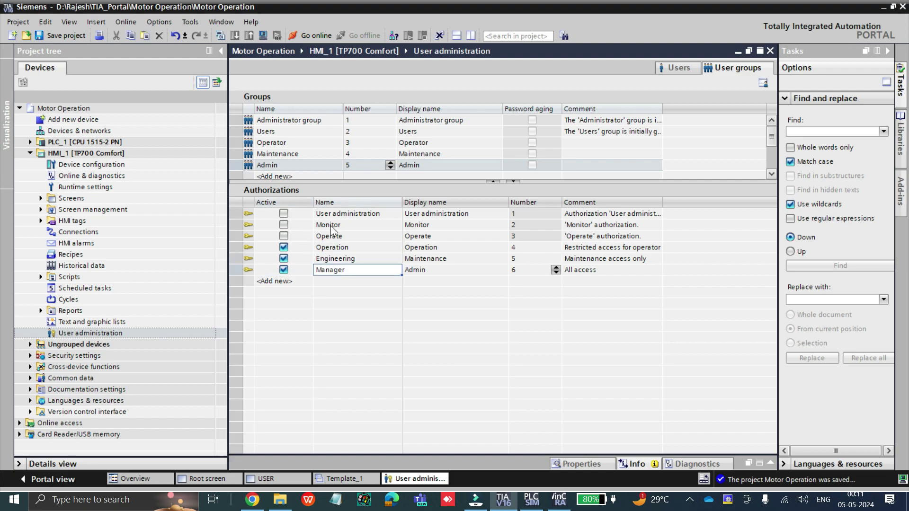
{"action": "left_click", "coordinate": [265, 143]}
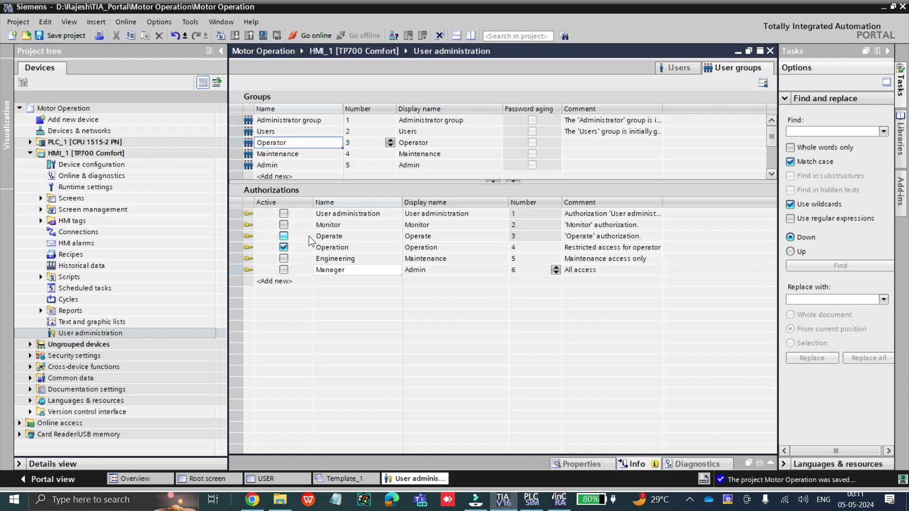
{"action": "left_click", "coordinate": [258, 155]}
{"action": "left_click", "coordinate": [283, 247]}
{"action": "left_click", "coordinate": [284, 259]}
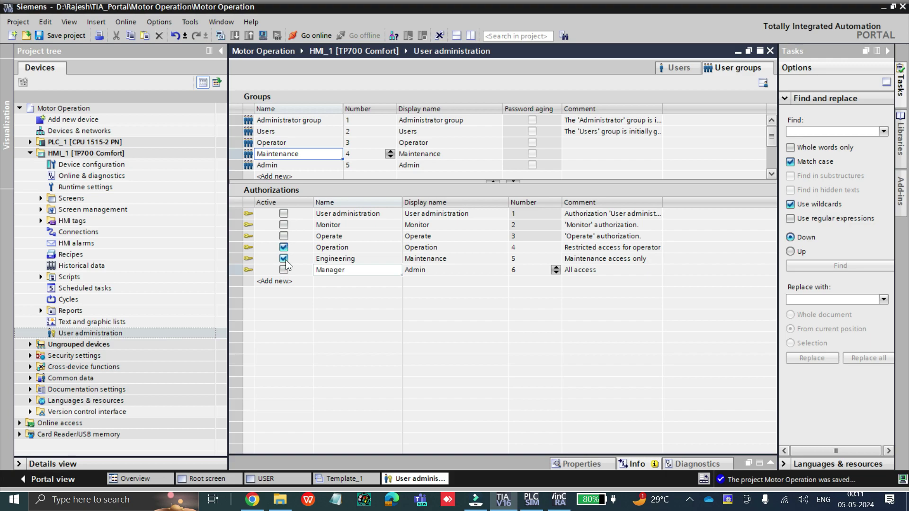
{"action": "left_click", "coordinate": [269, 166]}
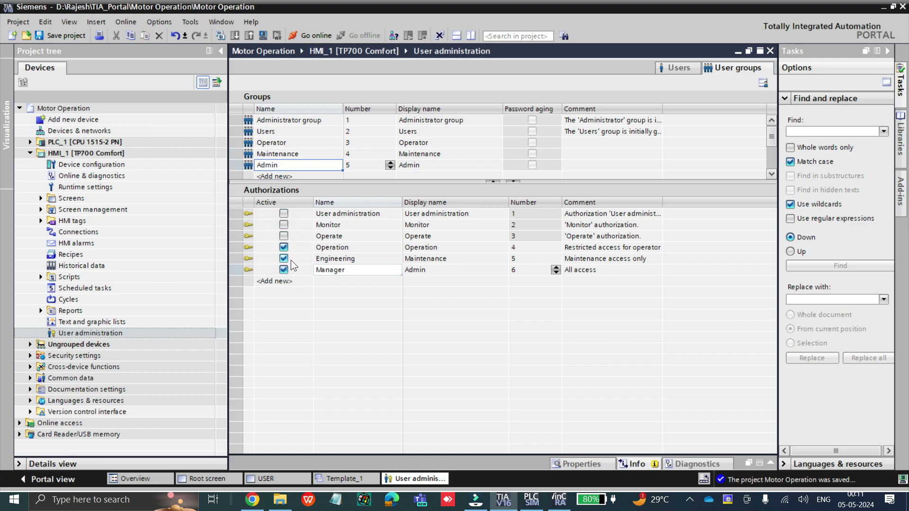
{"action": "left_click", "coordinate": [362, 270]}
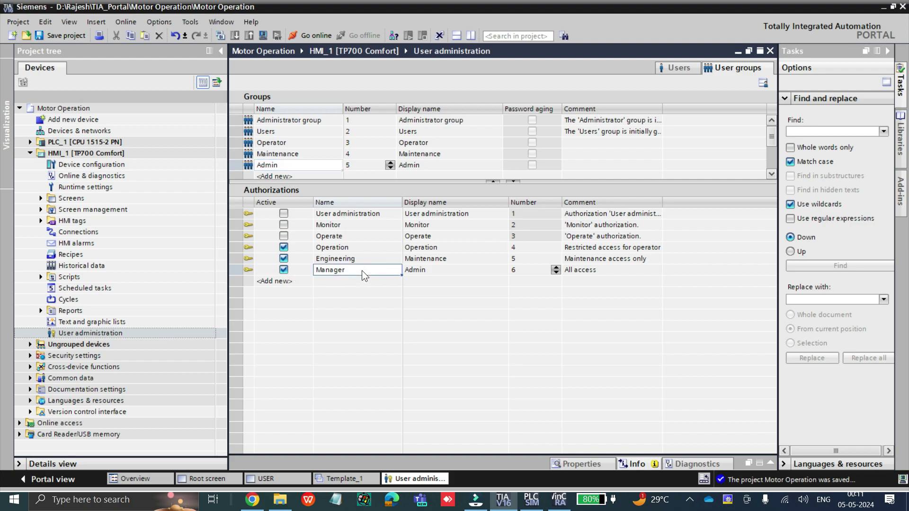
{"action": "left_click", "coordinate": [362, 271]}
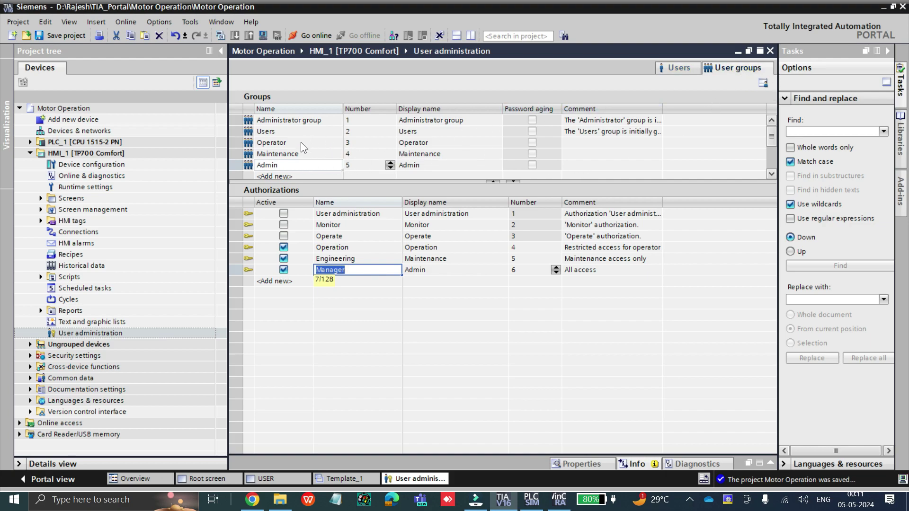
{"action": "left_click", "coordinate": [262, 142]}
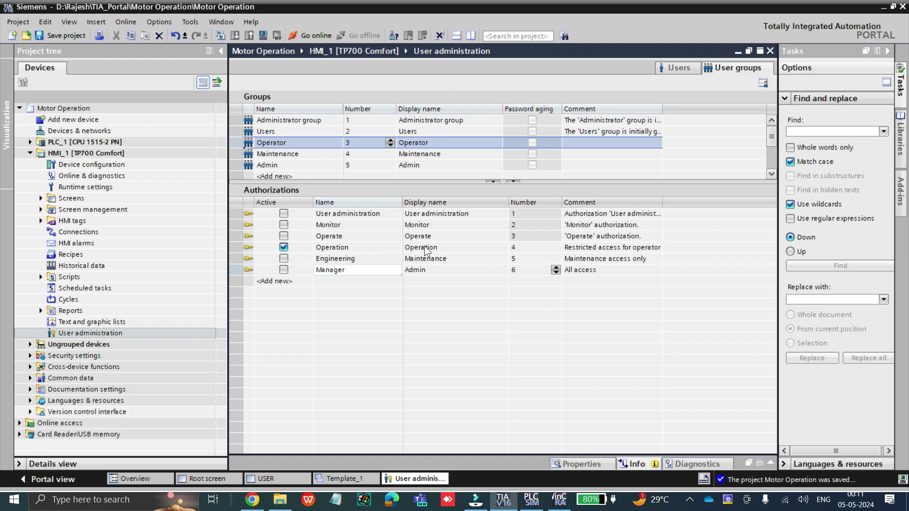
{"action": "left_click", "coordinate": [250, 154]}
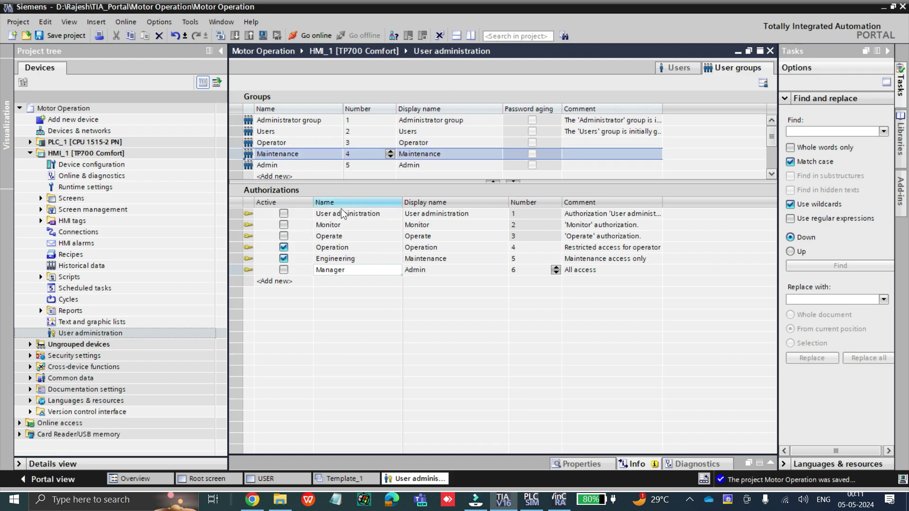
{"action": "left_click", "coordinate": [249, 164]}
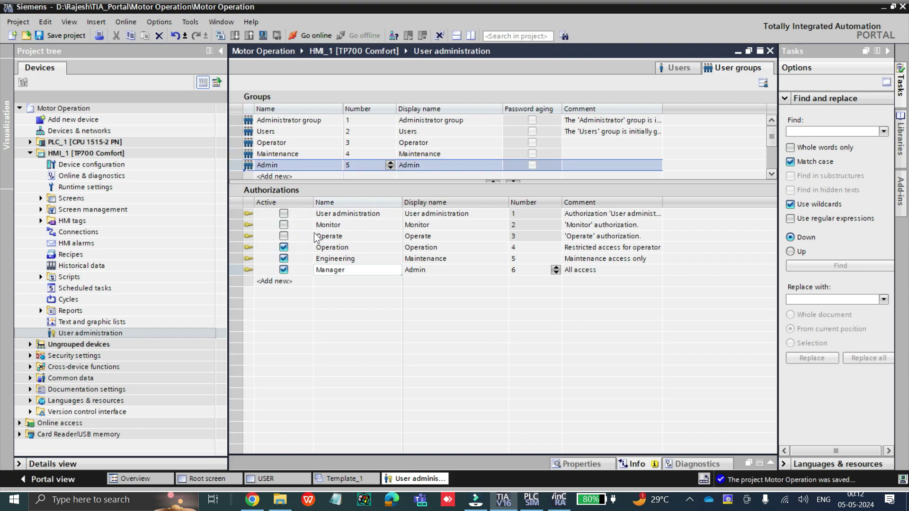
Add HMI user 2 and name it op in lowercase
{"action": "left_click", "coordinate": [676, 69]}
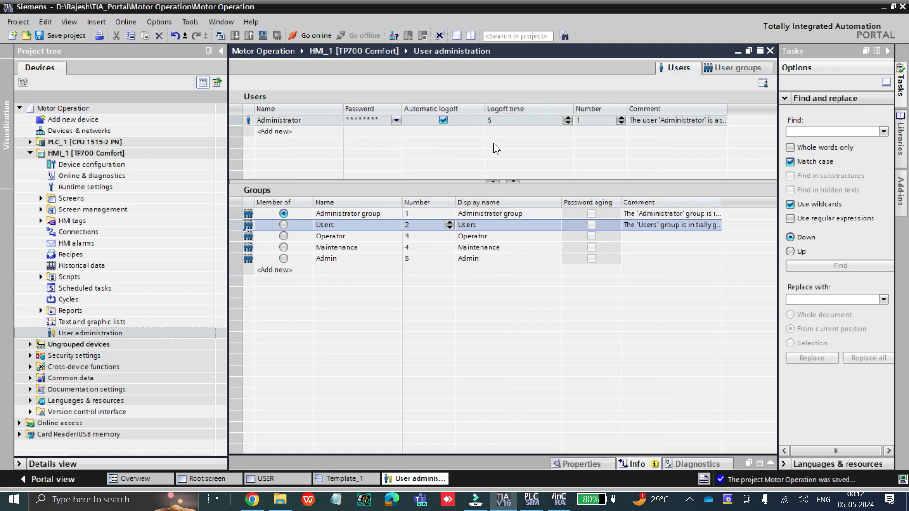
{"action": "double_click", "coordinate": [264, 130]}
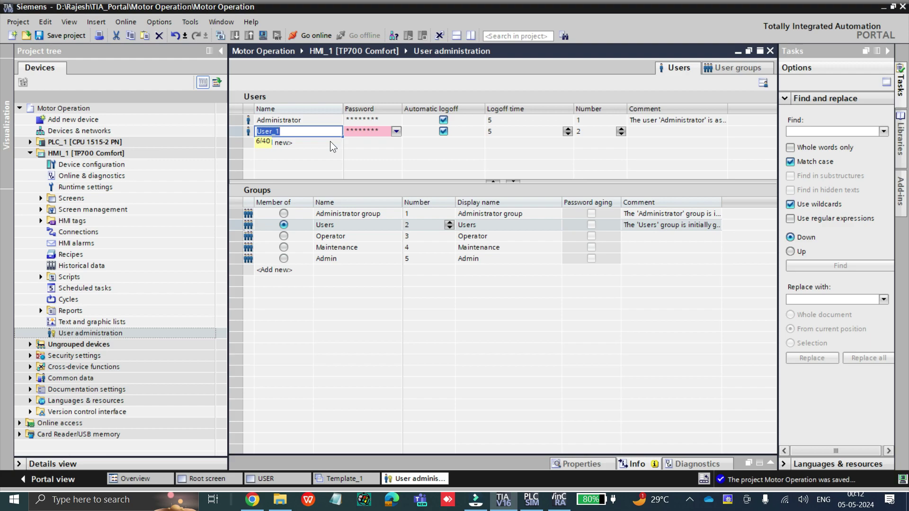
{"action": "type", "text": "OP"}
{"action": "double_click", "coordinate": [295, 130]}
{"action": "left_click", "coordinate": [362, 132]}
{"action": "left_click", "coordinate": [362, 132]}
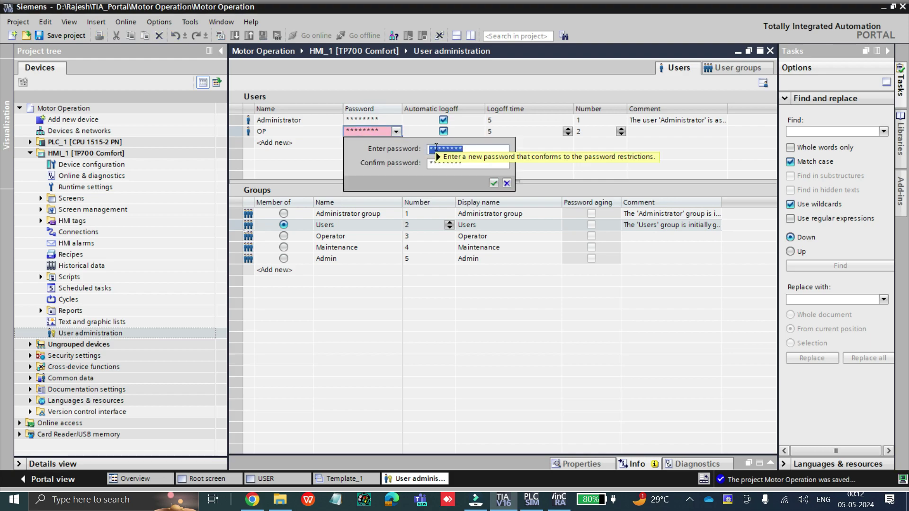
{"action": "left_click", "coordinate": [506, 183]}
{"action": "double_click", "coordinate": [299, 134]}
{"action": "type", "text": "op"}
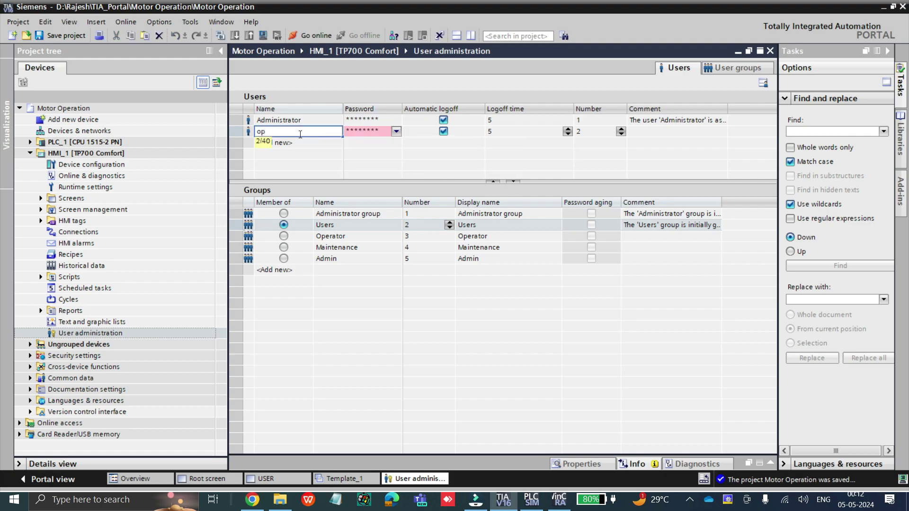
{"action": "left_click", "coordinate": [356, 127]}
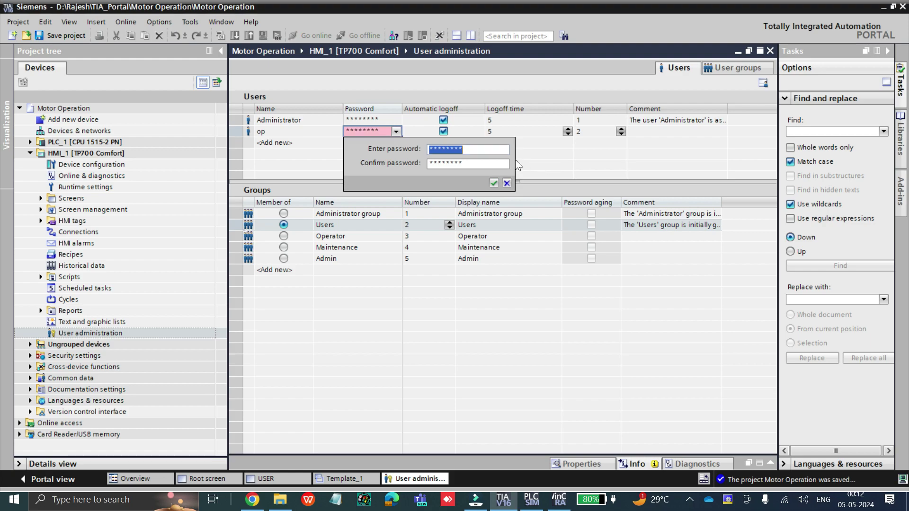
Set and confirm the op user's password
{"action": "type", "text": "123456"}
{"action": "double_click", "coordinate": [462, 162]}
{"action": "type", "text": "1"}
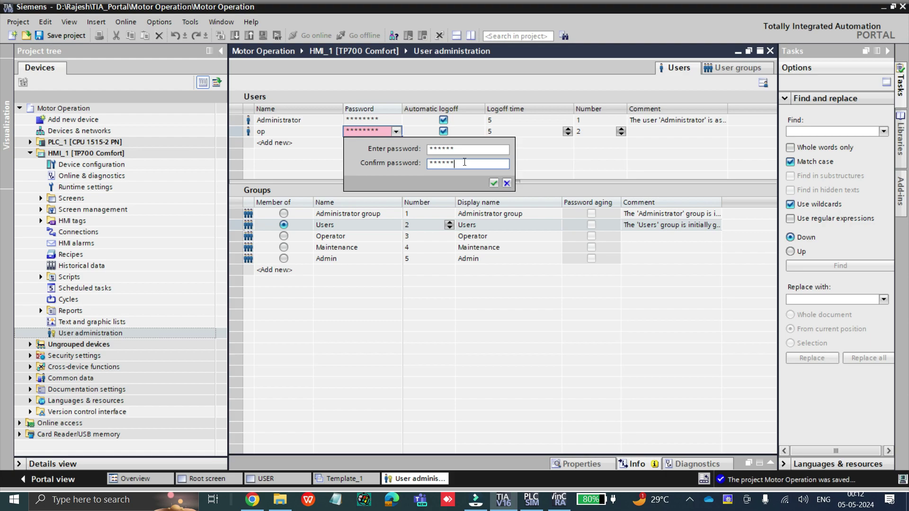
{"action": "left_click", "coordinate": [493, 183]}
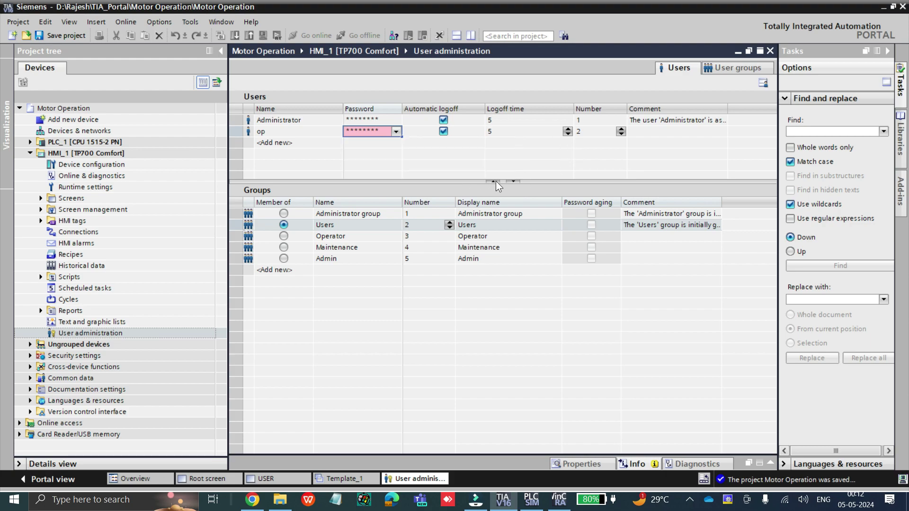
{"action": "left_click", "coordinate": [247, 133]}
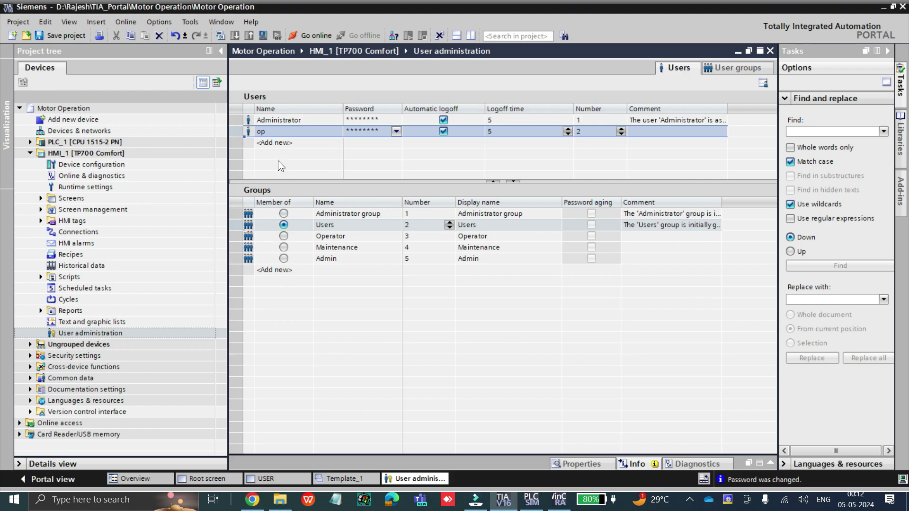
Make op a member of Operator and verify Operator holds only Operation
{"action": "left_click", "coordinate": [283, 236]}
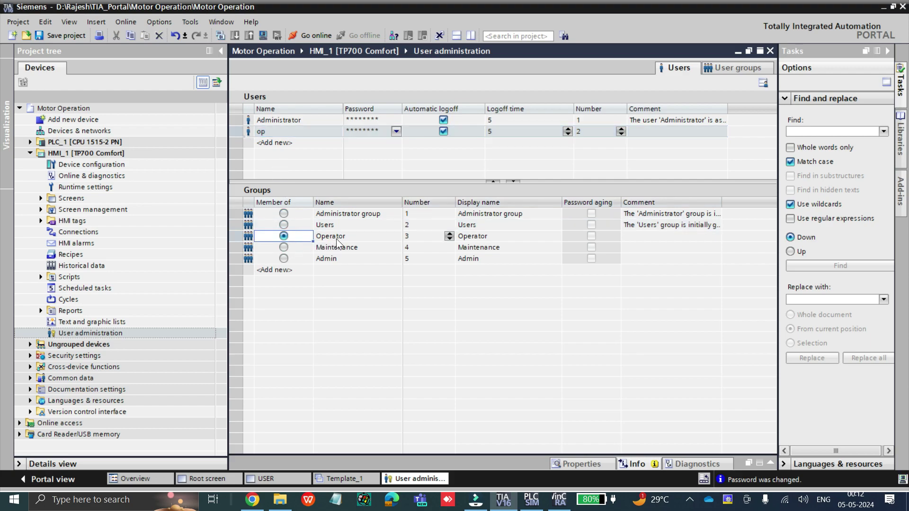
{"action": "left_click", "coordinate": [732, 67]}
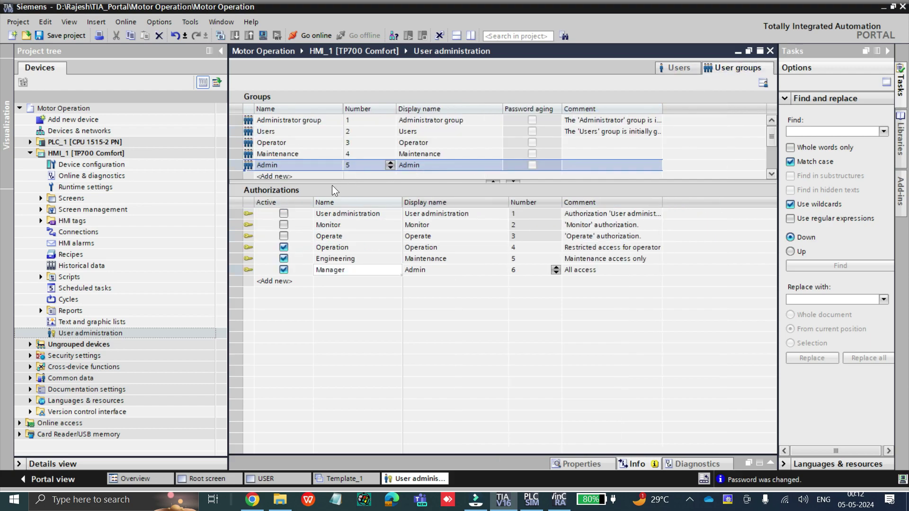
{"action": "left_click", "coordinate": [271, 144]}
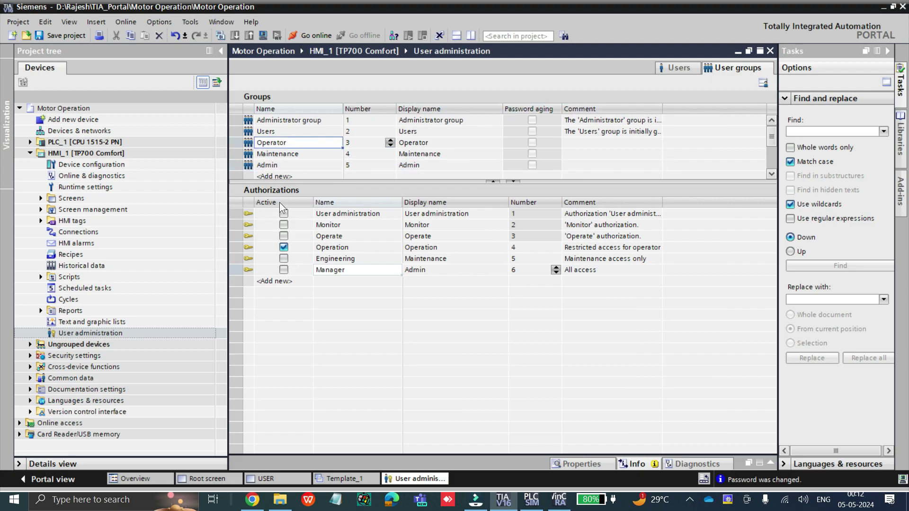
{"action": "left_click", "coordinate": [678, 69]}
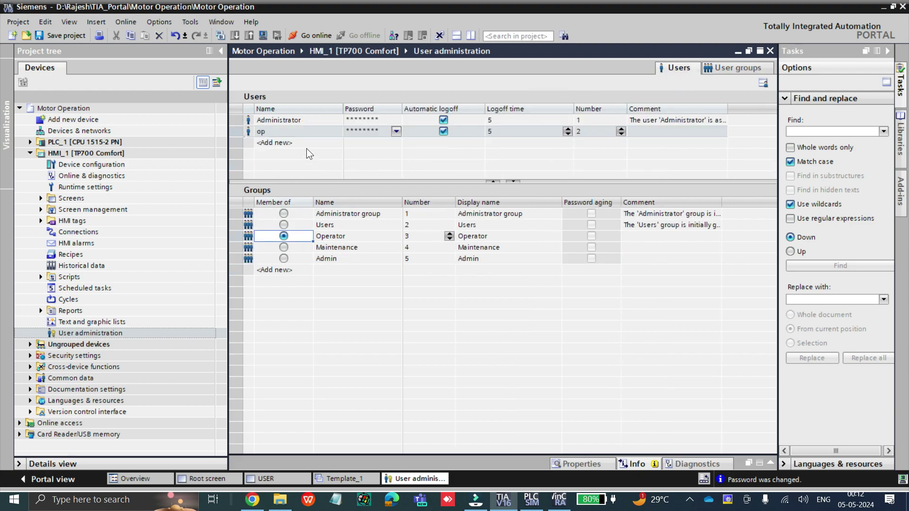
{"action": "left_click", "coordinate": [264, 132]}
{"action": "left_click", "coordinate": [355, 133]}
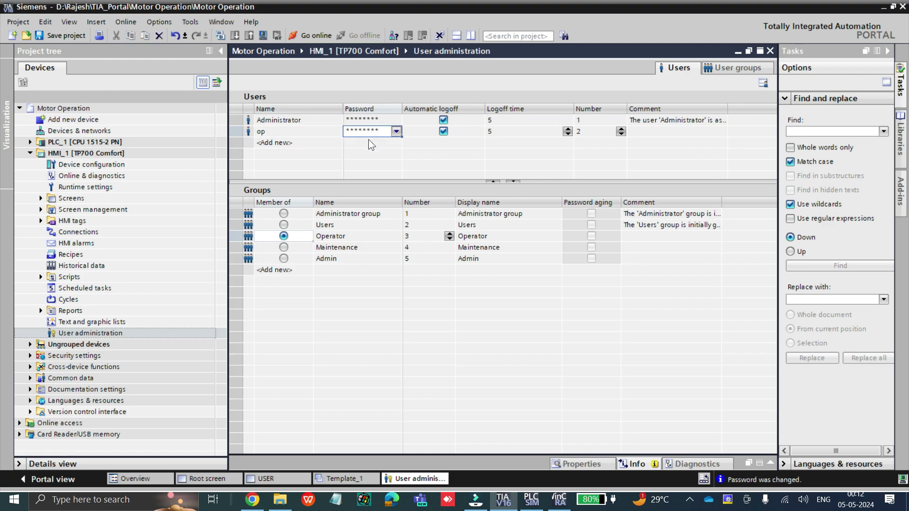
{"action": "left_click", "coordinate": [263, 235]}
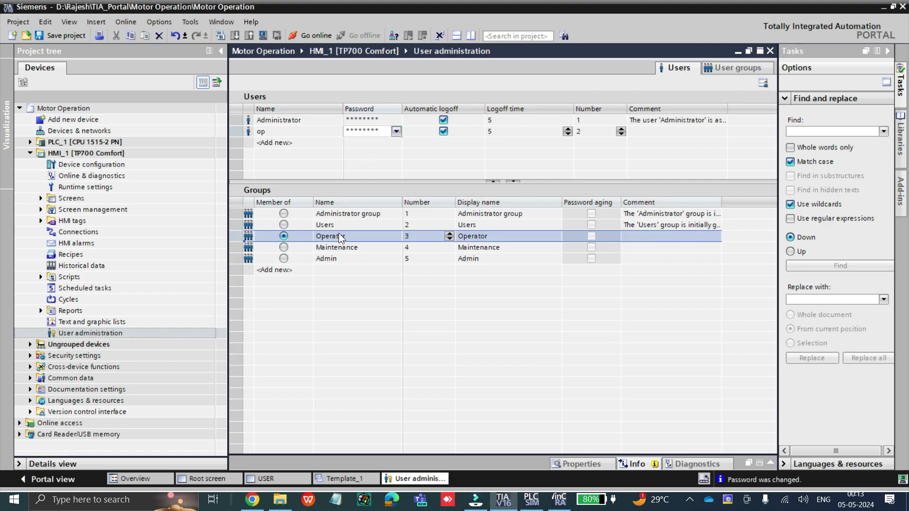
{"action": "left_click", "coordinate": [748, 67]}
{"action": "left_click", "coordinate": [246, 144]}
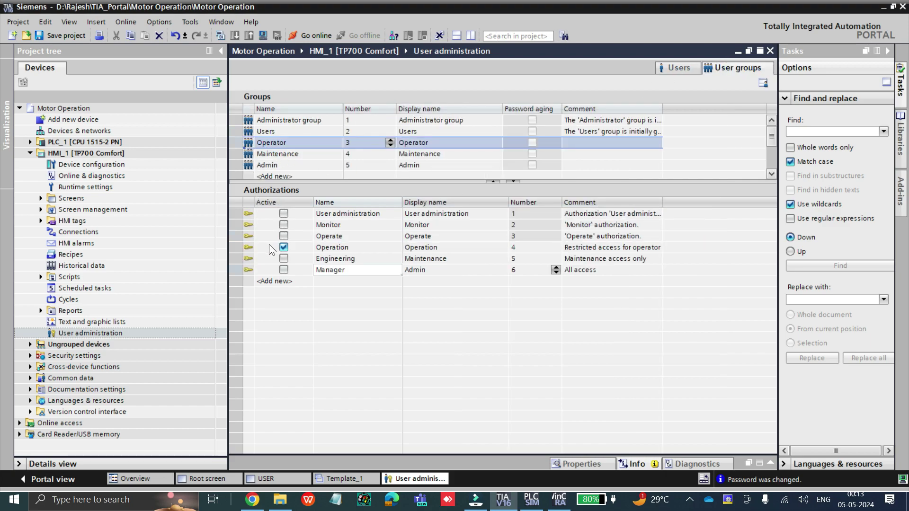
{"action": "left_click", "coordinate": [248, 251]}
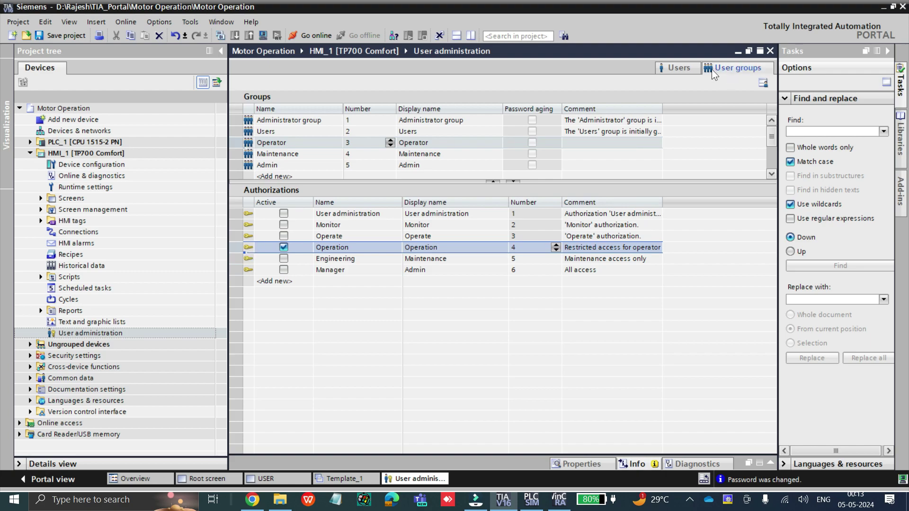
{"action": "left_click", "coordinate": [692, 68]}
Add HMI user 3 named maint and set and confirm its password
{"action": "double_click", "coordinate": [286, 143]}
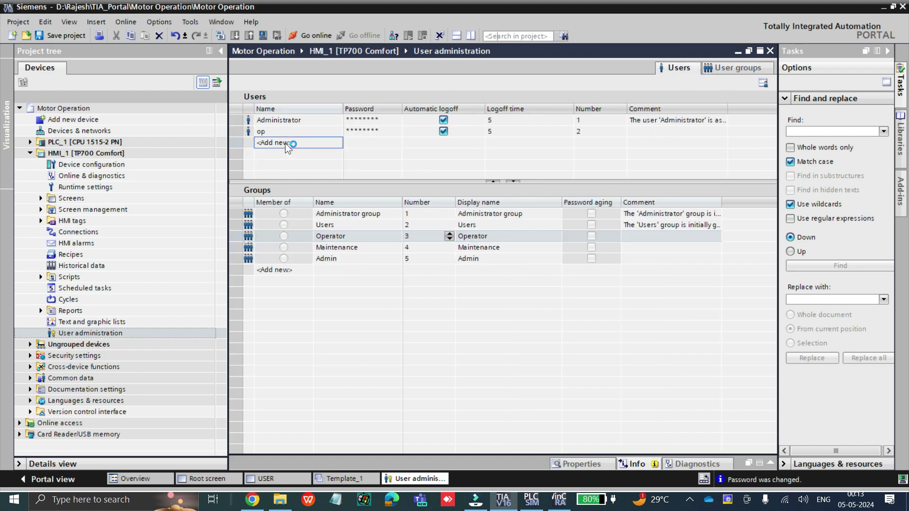
{"action": "type", "text": "maint"}
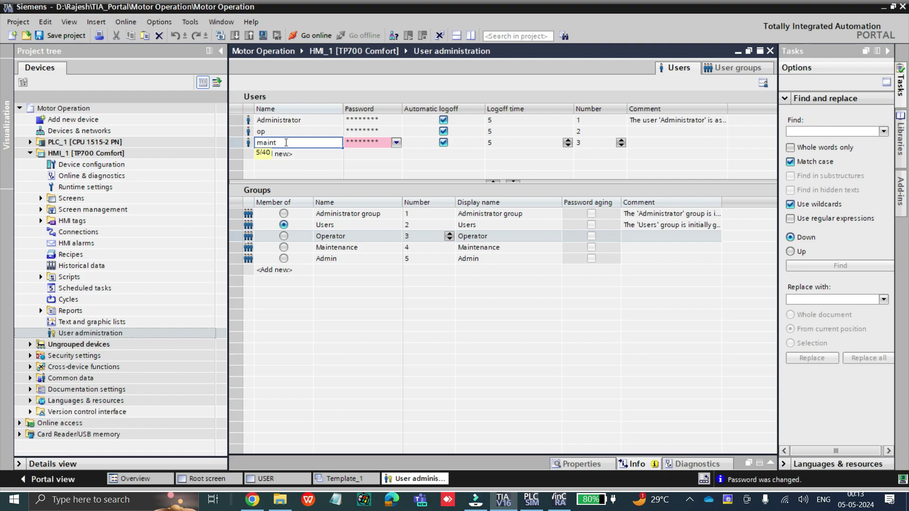
{"action": "left_click", "coordinate": [373, 145]}
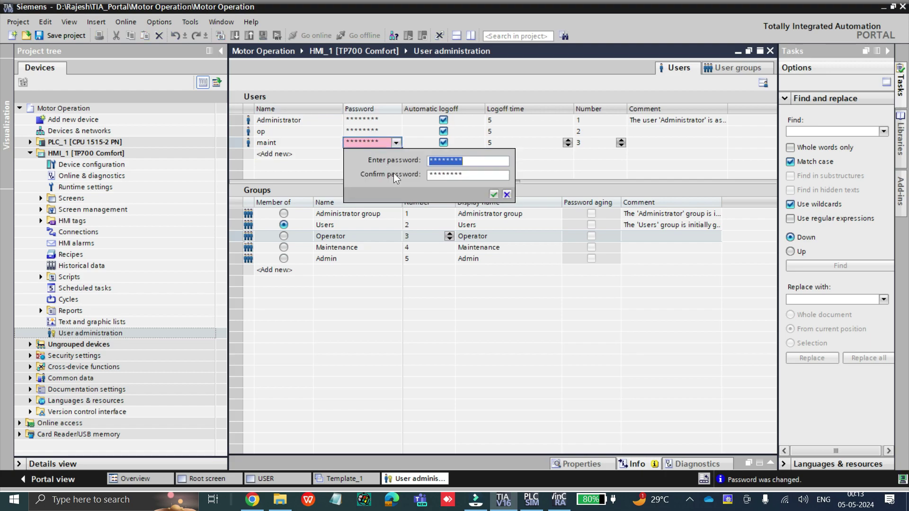
{"action": "type", "text": "1234"}
{"action": "left_click", "coordinate": [467, 176]}
{"action": "type", "text": "12"}
{"action": "left_click", "coordinate": [493, 194]}
Make maint a member of the Maintenance group and check that group's authorizations
{"action": "left_click", "coordinate": [266, 142]}
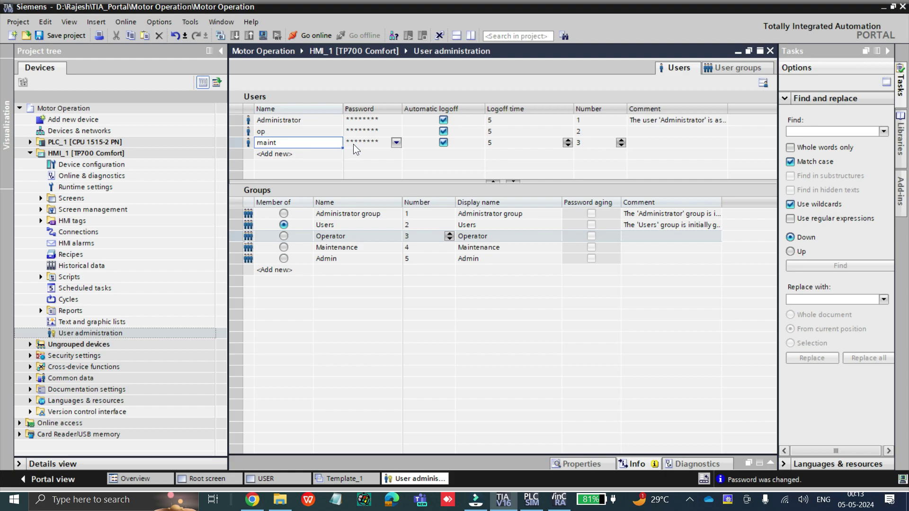
{"action": "left_click", "coordinate": [283, 236]}
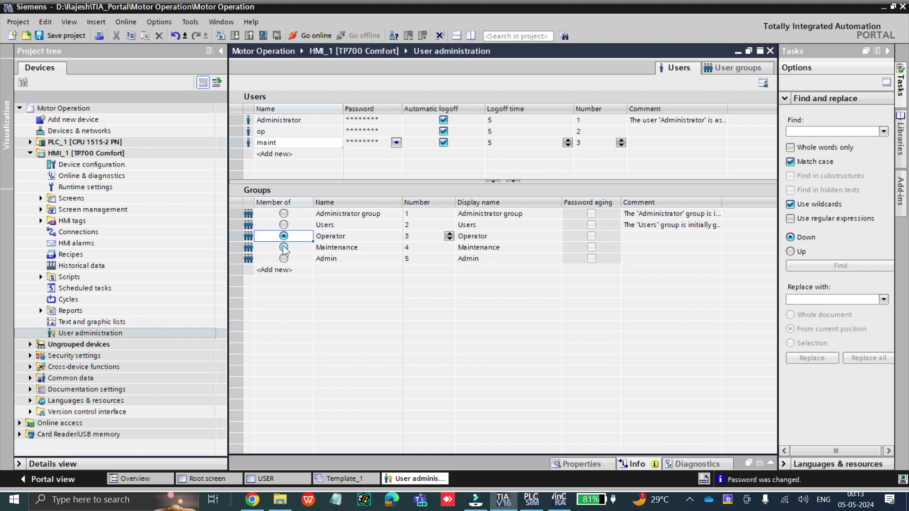
{"action": "left_click", "coordinate": [284, 247]}
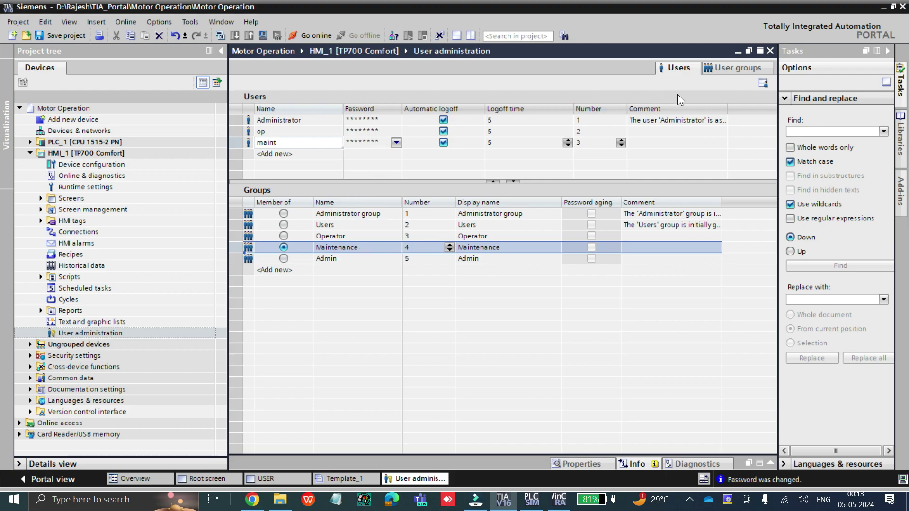
{"action": "left_click", "coordinate": [726, 71]}
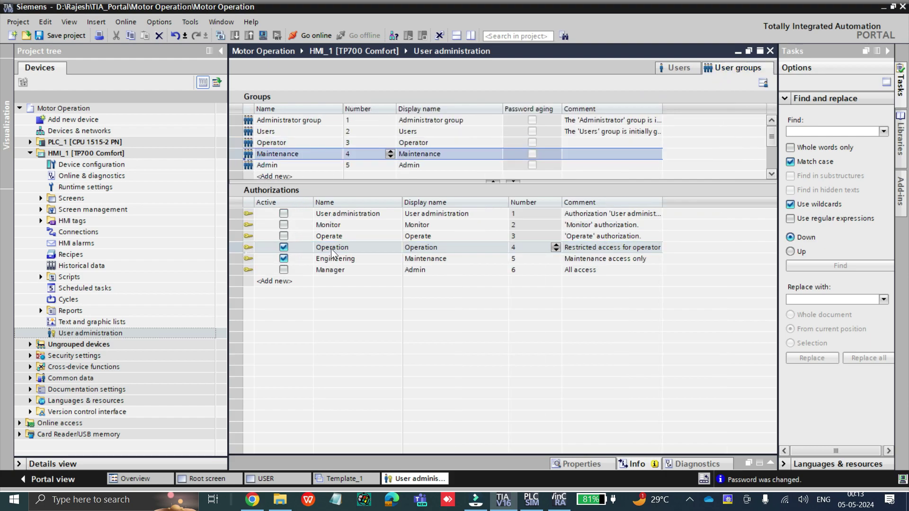
{"action": "left_click", "coordinate": [682, 64]}
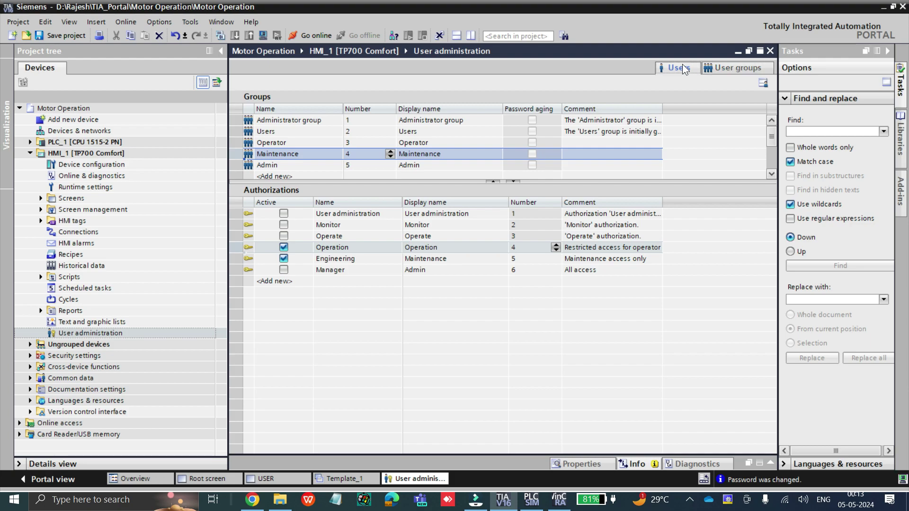
Add a new user named admin, then enter and confirm its password
{"action": "left_click", "coordinate": [280, 156]}
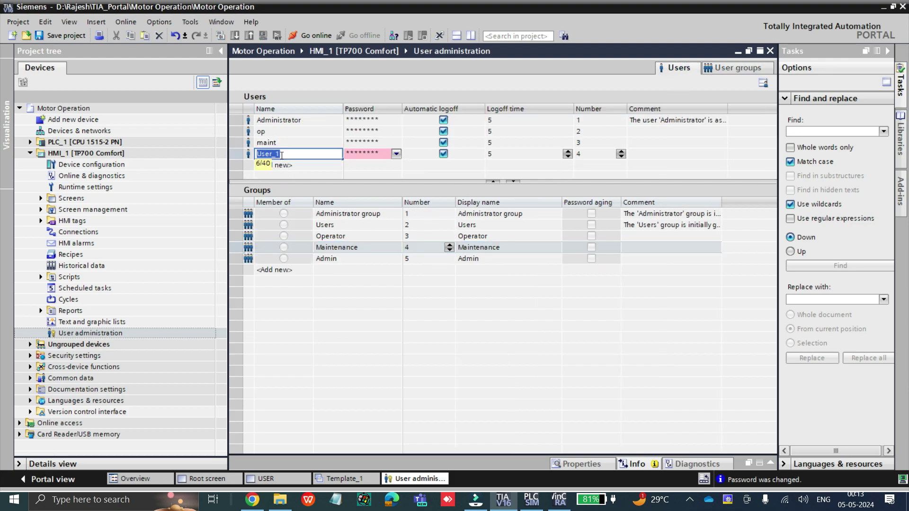
{"action": "type", "text": "admin"}
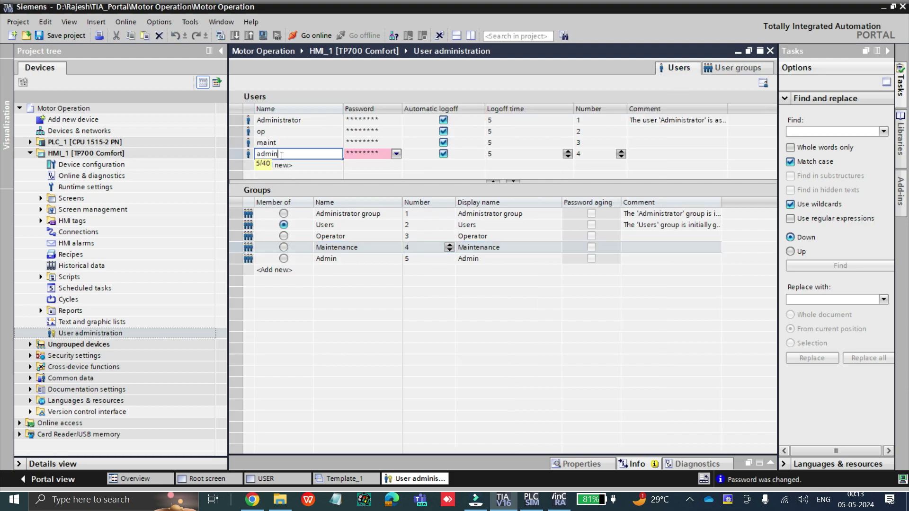
{"action": "left_click", "coordinate": [357, 152]}
{"action": "left_click", "coordinate": [356, 152]}
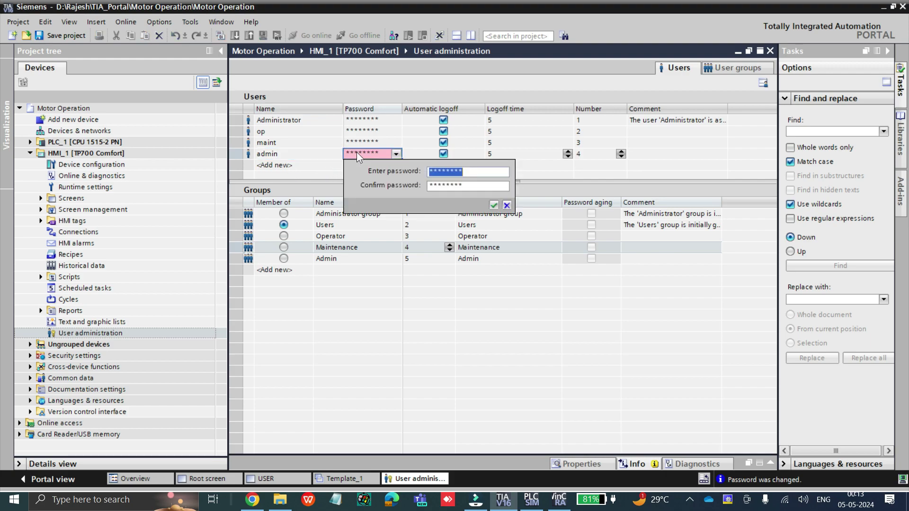
{"action": "type", "text": "********"}
{"action": "key", "text": "Tab"}
{"action": "type", "text": "*********"}
{"action": "left_click", "coordinate": [495, 206]}
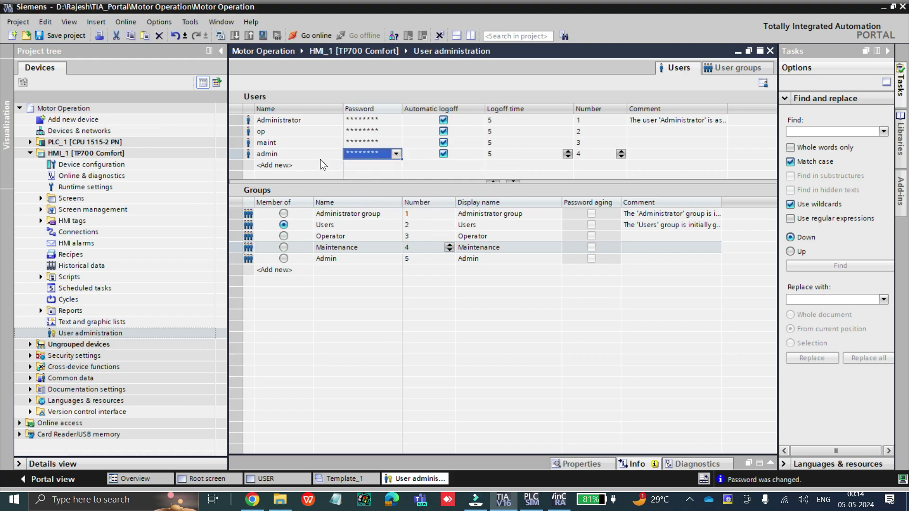
Make admin a member of the Admin group and check the op, maint and admin memberships
{"action": "left_click", "coordinate": [284, 156]}
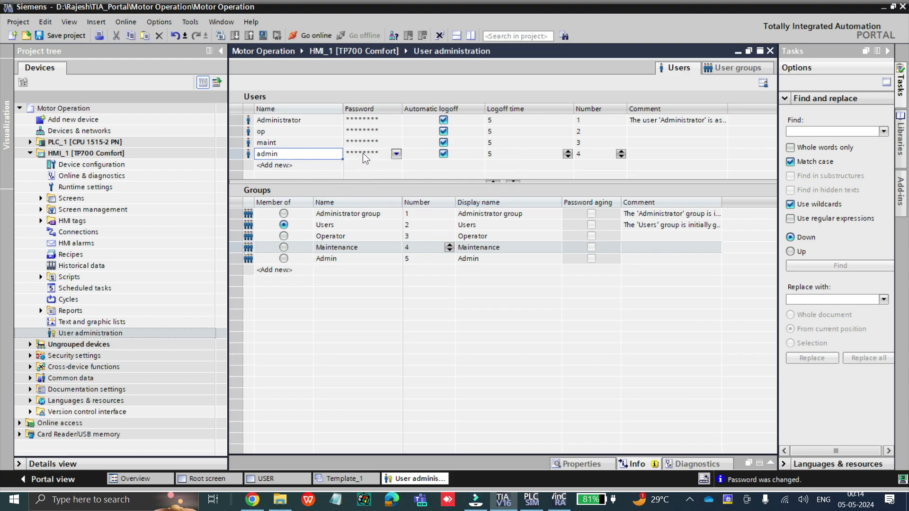
{"action": "left_click", "coordinate": [284, 259]}
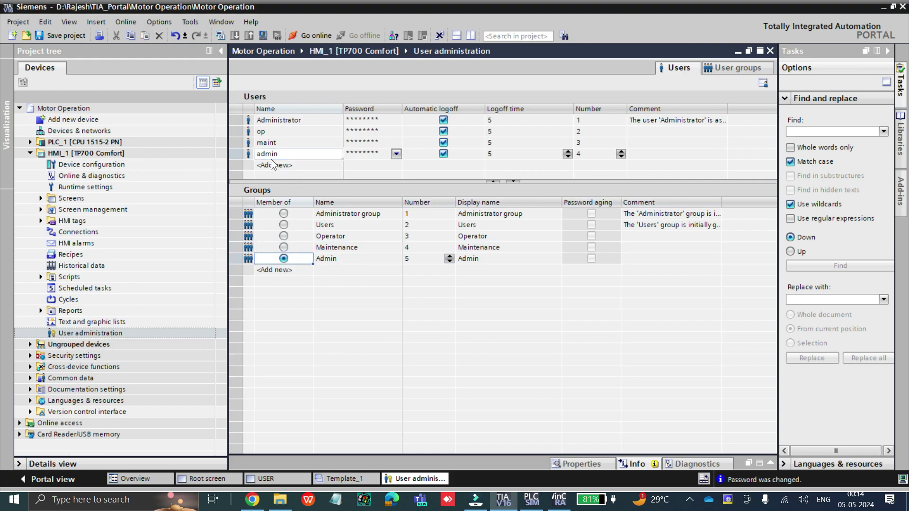
{"action": "left_click", "coordinate": [279, 132]}
{"action": "left_click", "coordinate": [283, 236]}
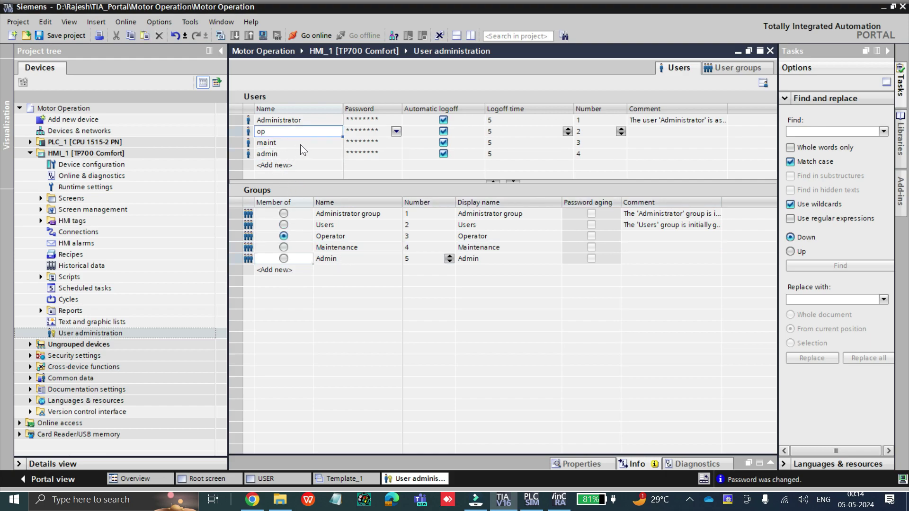
{"action": "left_click", "coordinate": [300, 144]}
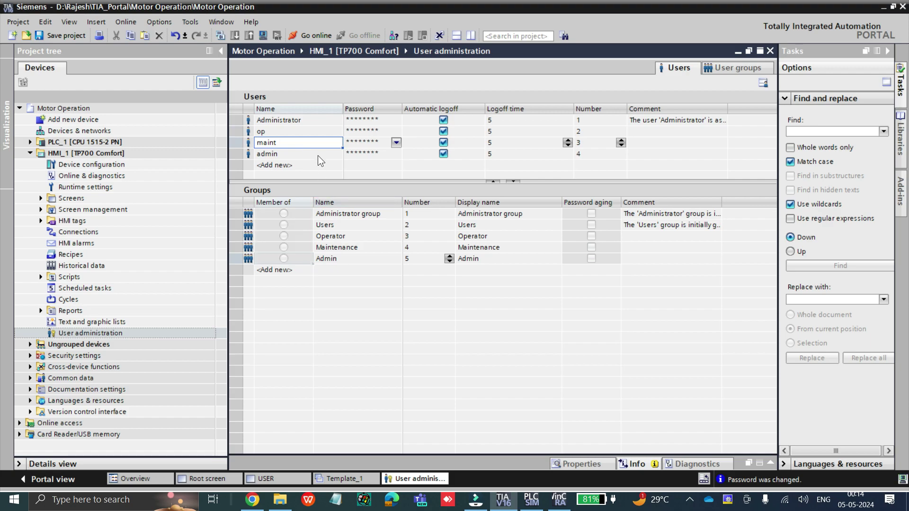
{"action": "left_click", "coordinate": [317, 155]}
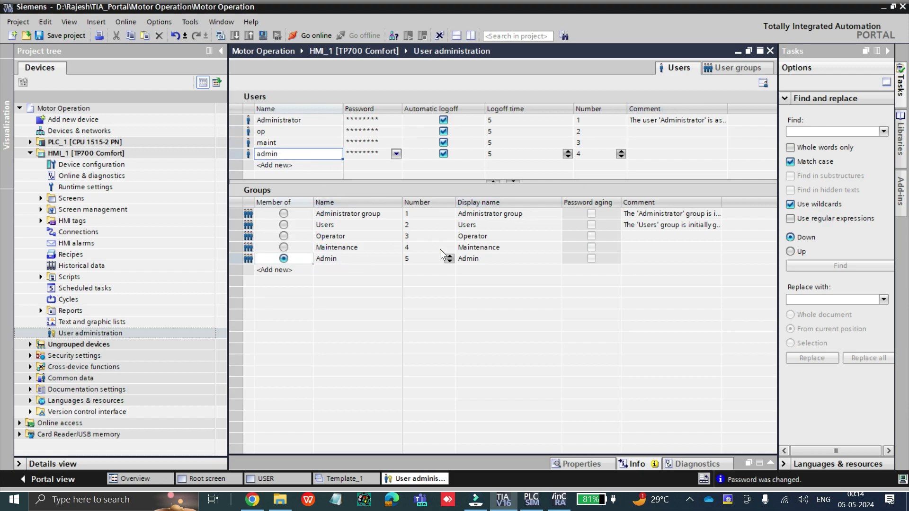
{"action": "left_click", "coordinate": [722, 68]}
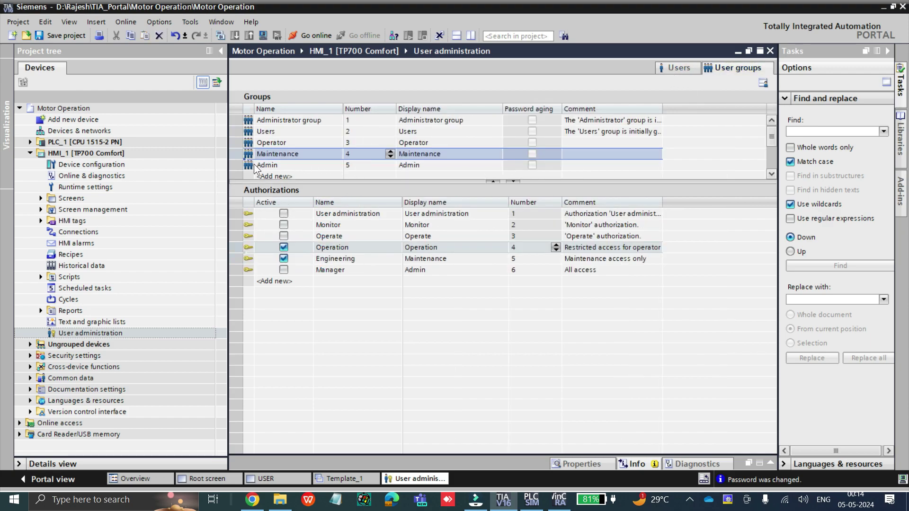
Review the Admin group's authorizations, then reopen the user administration editor
{"action": "left_click", "coordinate": [347, 167]}
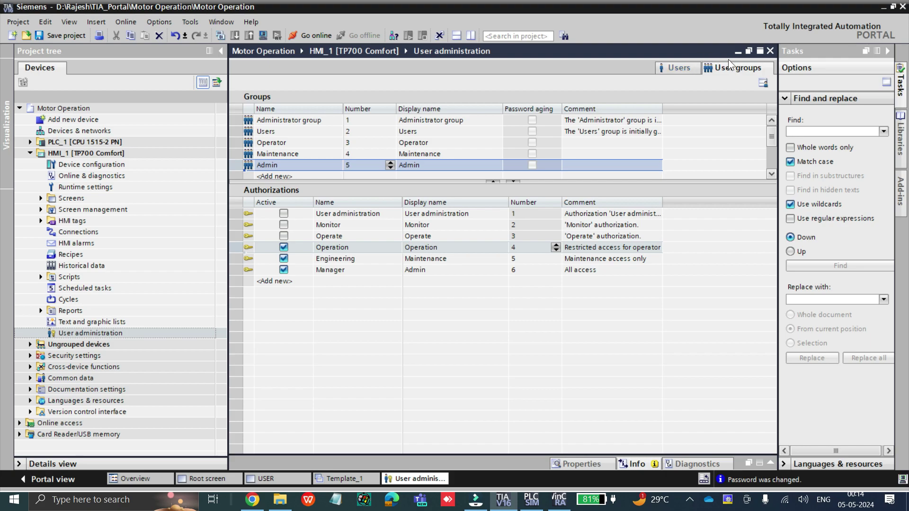
{"action": "left_click", "coordinate": [738, 51]}
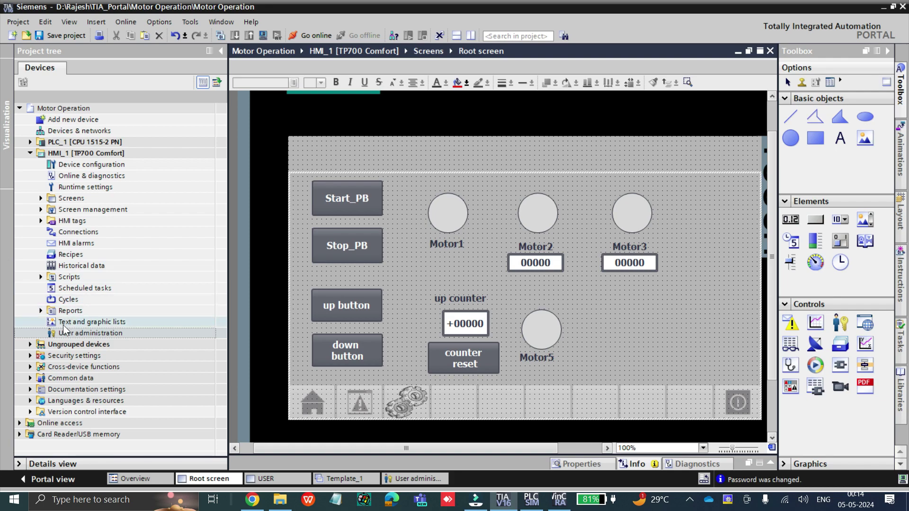
{"action": "left_click", "coordinate": [65, 324]}
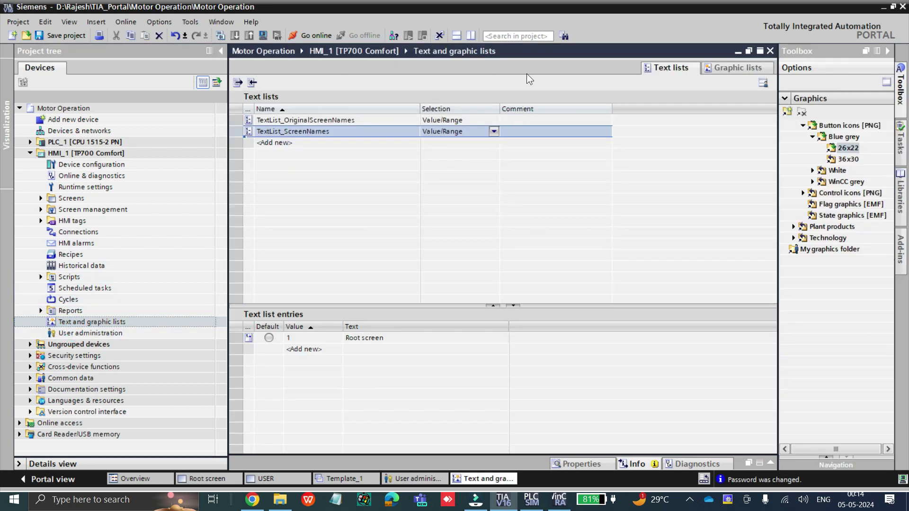
{"action": "left_click", "coordinate": [769, 51]}
{"action": "double_click", "coordinate": [65, 333]}
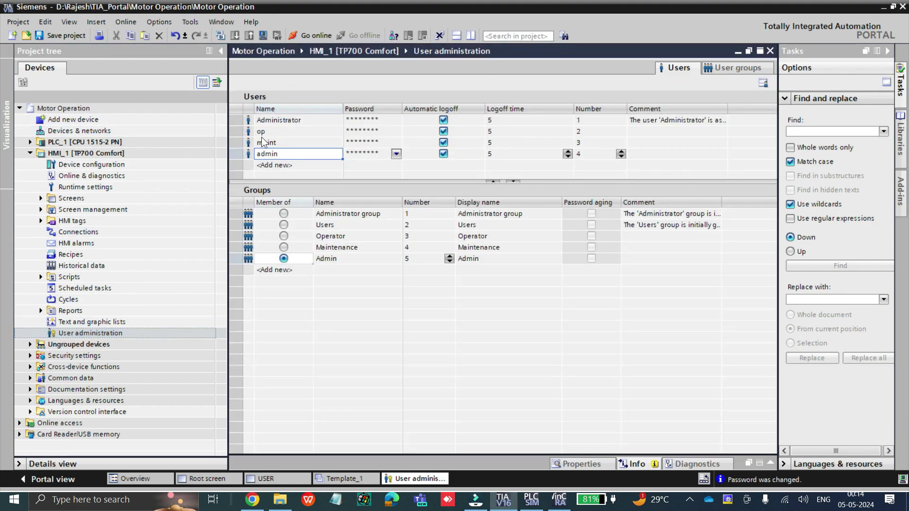
Check the groups of op, maint and admin, and the Operator group's authorizations
{"action": "left_click", "coordinate": [263, 136]}
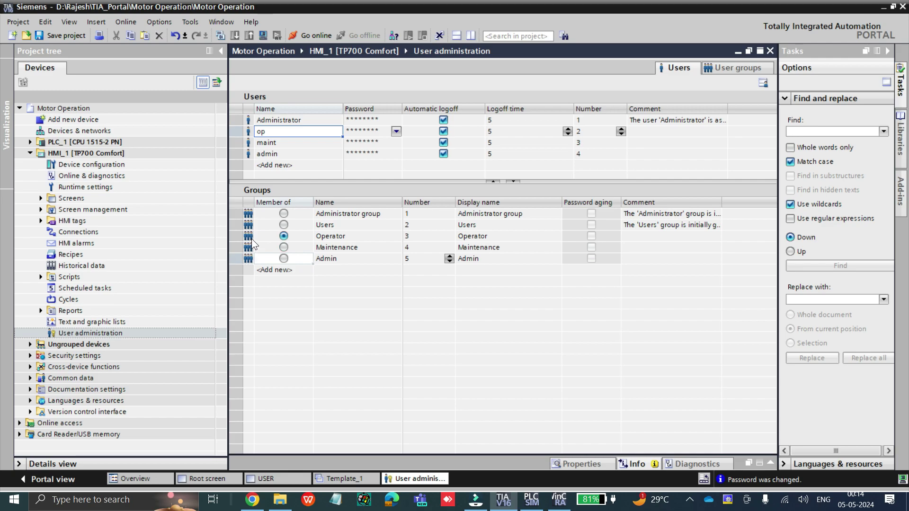
{"action": "left_click", "coordinate": [290, 145]}
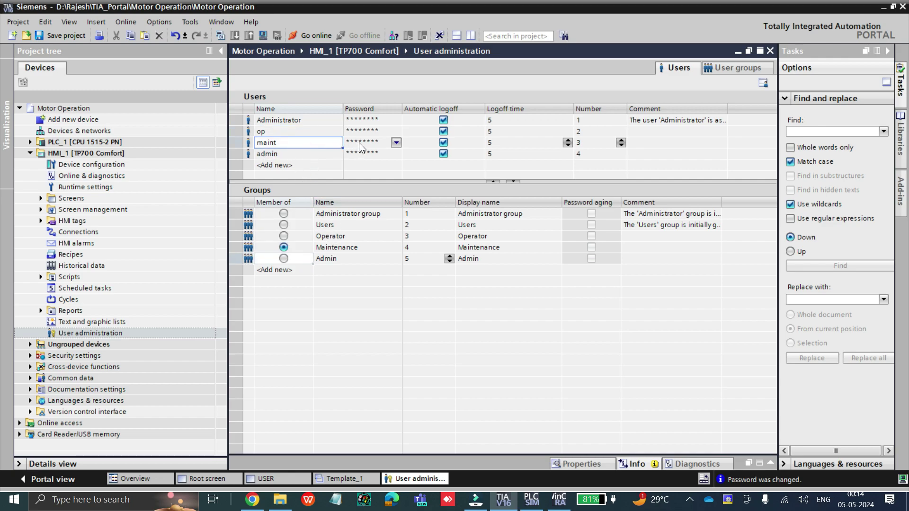
{"action": "left_click", "coordinate": [311, 158]}
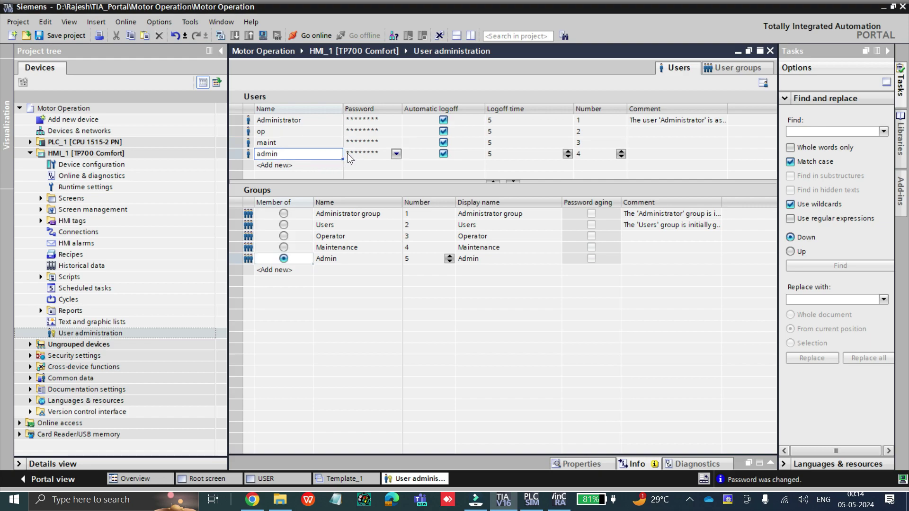
{"action": "left_click", "coordinate": [333, 263]}
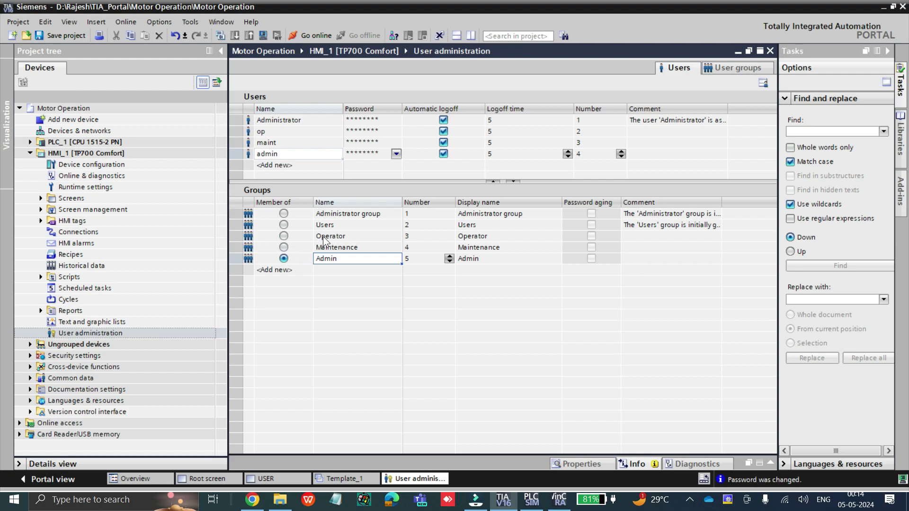
{"action": "left_click", "coordinate": [325, 238]}
{"action": "left_click", "coordinate": [717, 69]}
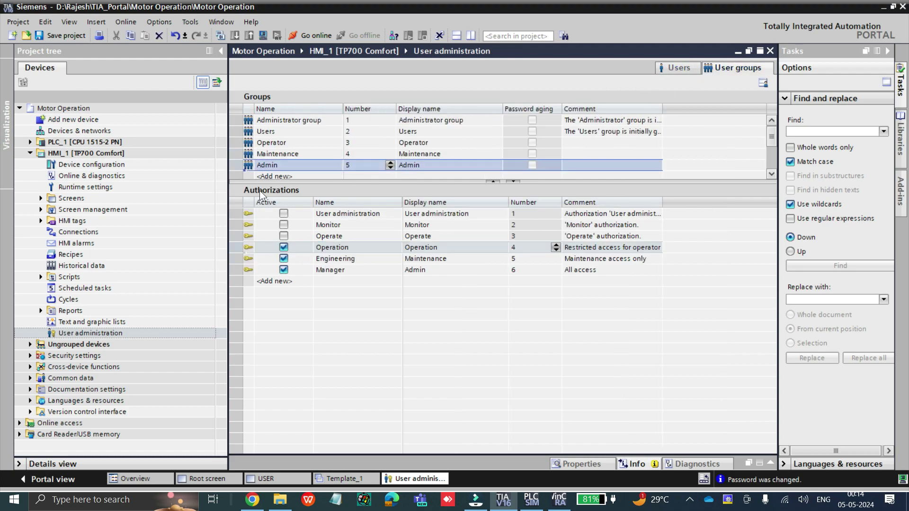
{"action": "left_click", "coordinate": [251, 144]}
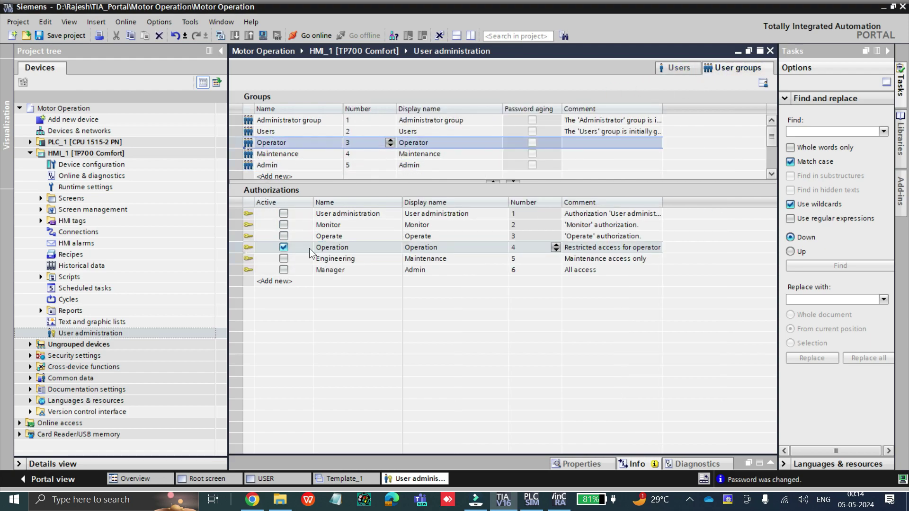
Confirm maint is in the Maintenance group and review Maintenance's authorizations
{"action": "left_click", "coordinate": [671, 66]}
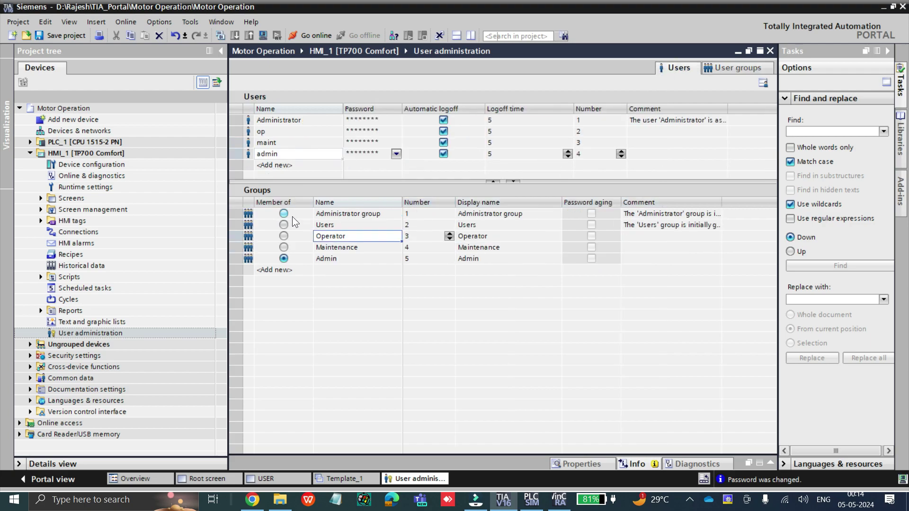
{"action": "left_click", "coordinate": [249, 142]}
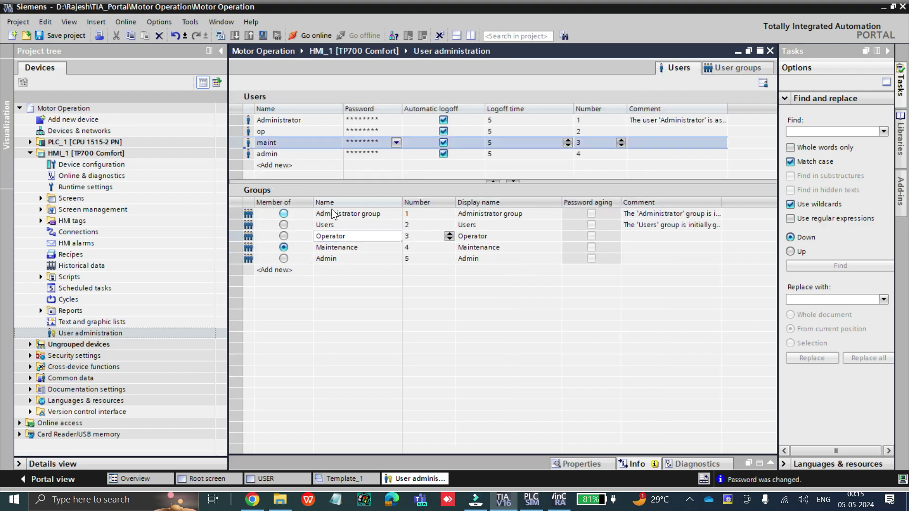
{"action": "left_click", "coordinate": [326, 248]}
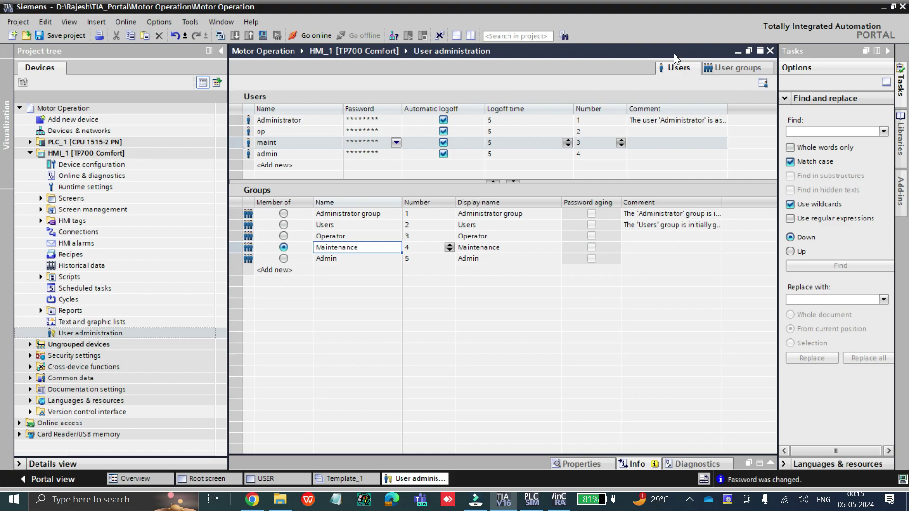
{"action": "left_click", "coordinate": [725, 67]}
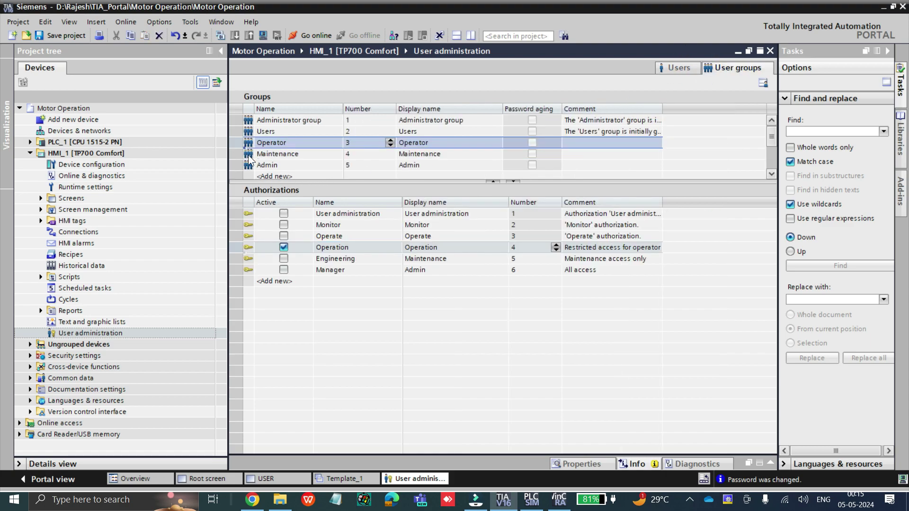
{"action": "left_click", "coordinate": [248, 154]}
{"action": "left_click", "coordinate": [283, 258]}
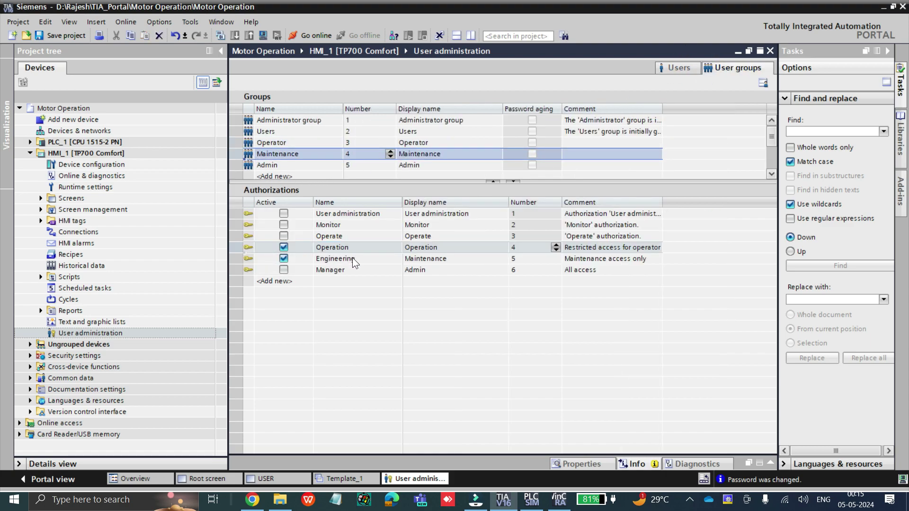
Review the Admin group's authorizations and close user administration
{"action": "left_click", "coordinate": [680, 69]}
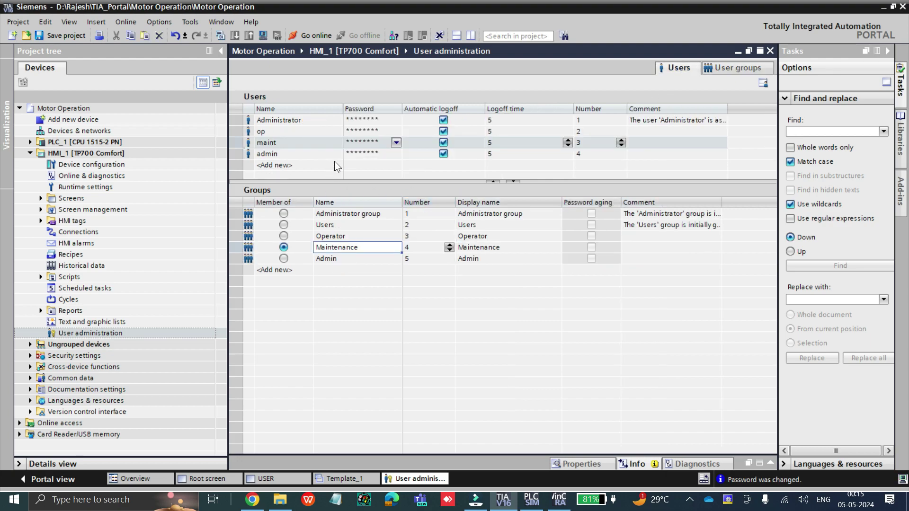
{"action": "left_click", "coordinate": [720, 68]}
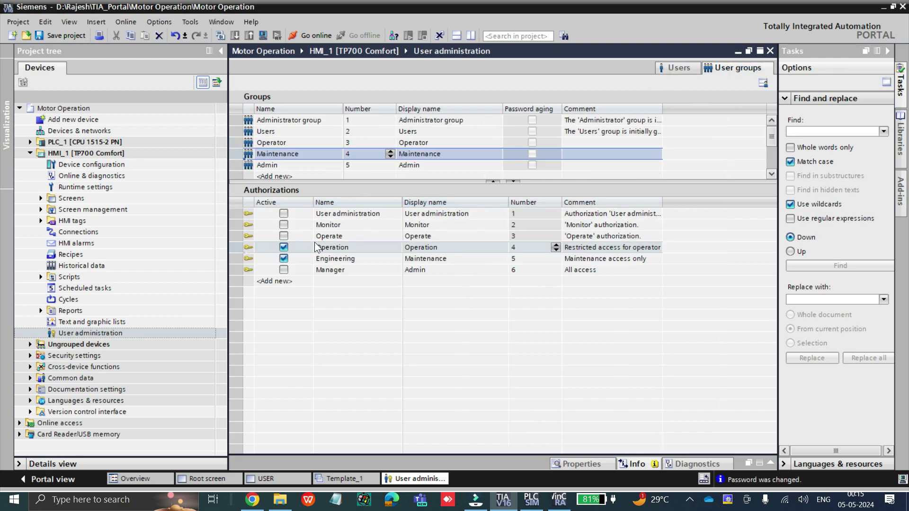
{"action": "left_click", "coordinate": [282, 165]}
{"action": "left_click", "coordinate": [283, 269]}
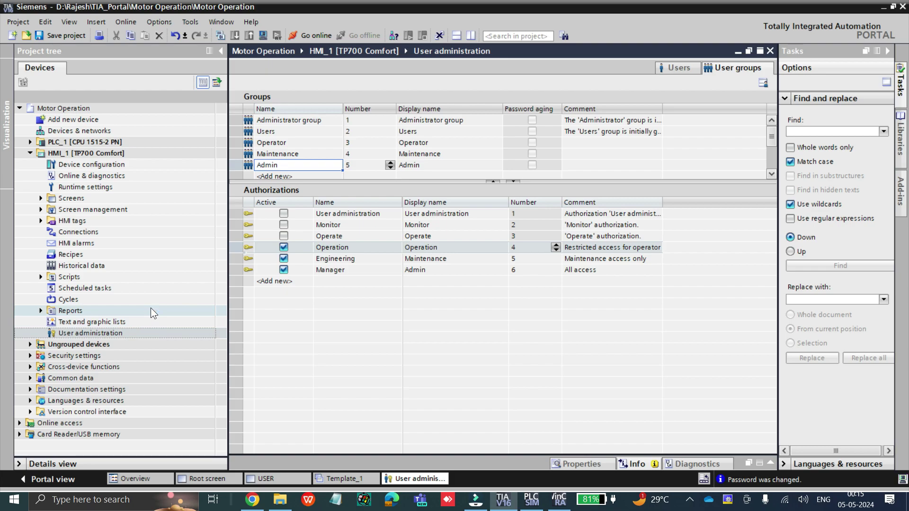
{"action": "left_click", "coordinate": [770, 51]}
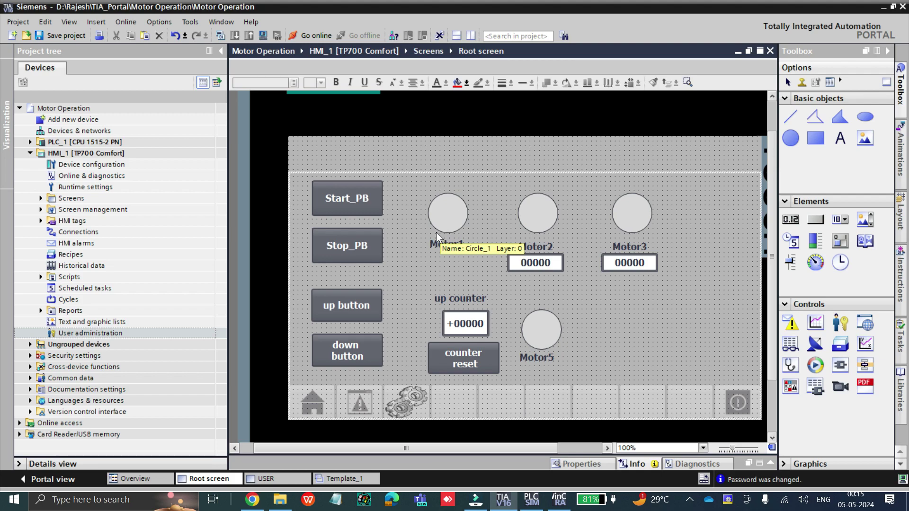
Set the Start_PB button's Security runtime authorization to Operation
{"action": "left_click", "coordinate": [360, 205]}
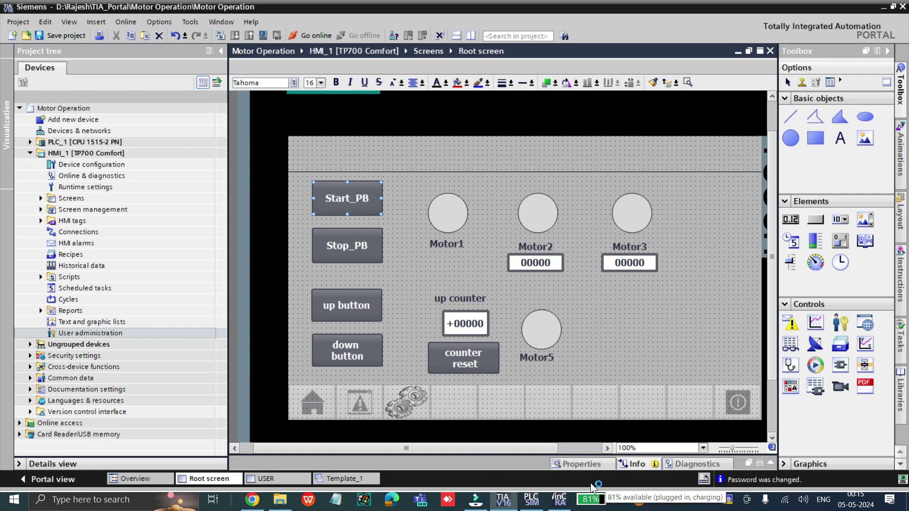
{"action": "left_click", "coordinate": [580, 464]}
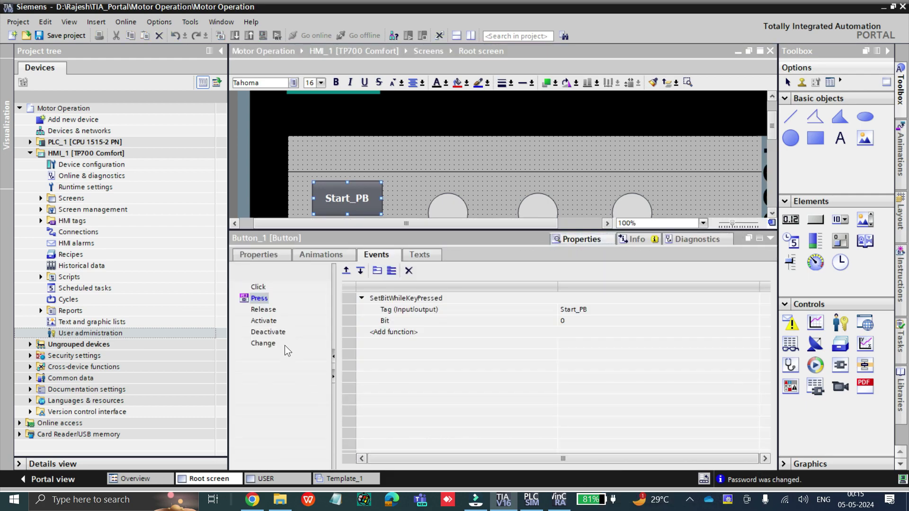
{"action": "left_click", "coordinate": [271, 258]}
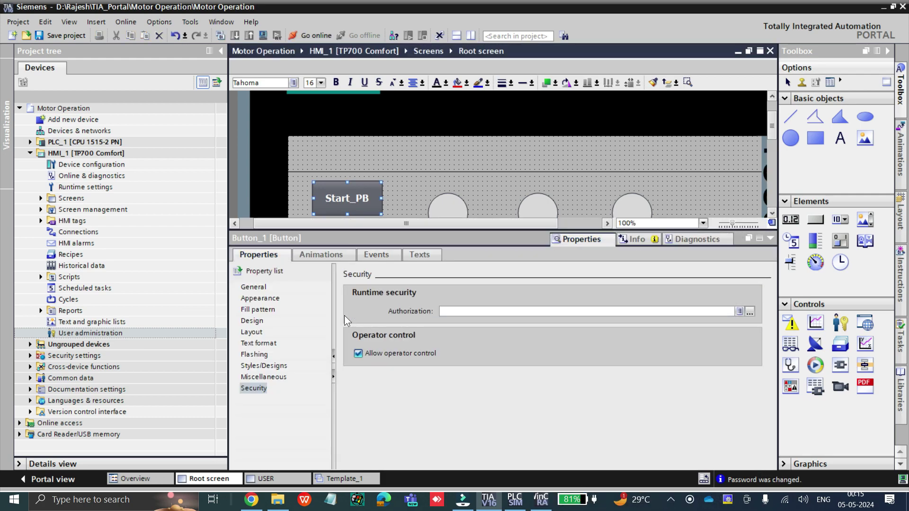
{"action": "left_click", "coordinate": [256, 388]}
{"action": "left_click", "coordinate": [567, 311]}
{"action": "left_click", "coordinate": [749, 311]}
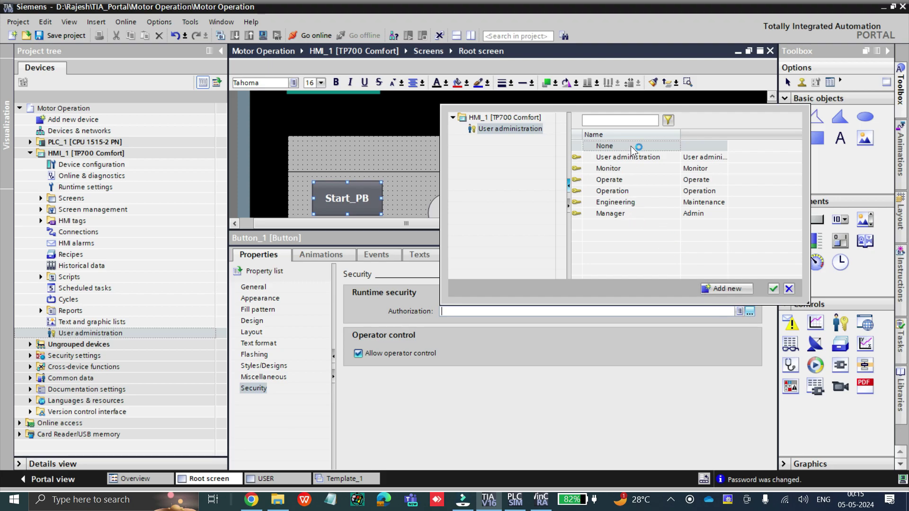
{"action": "left_click", "coordinate": [640, 191]}
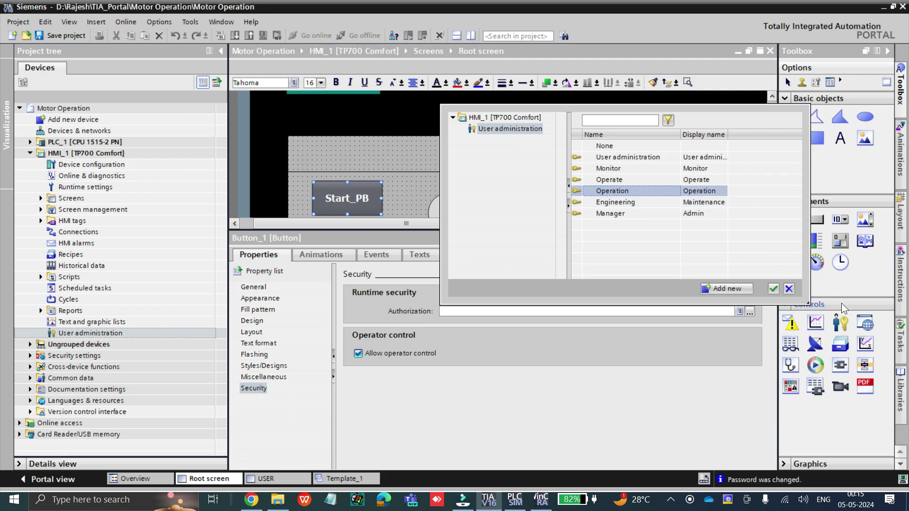
{"action": "left_click", "coordinate": [773, 288]}
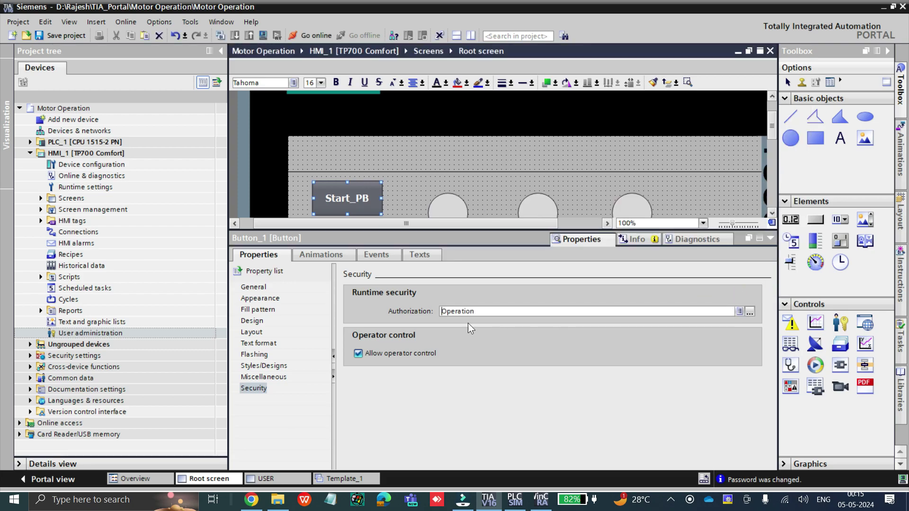
{"action": "left_click", "coordinate": [770, 239]}
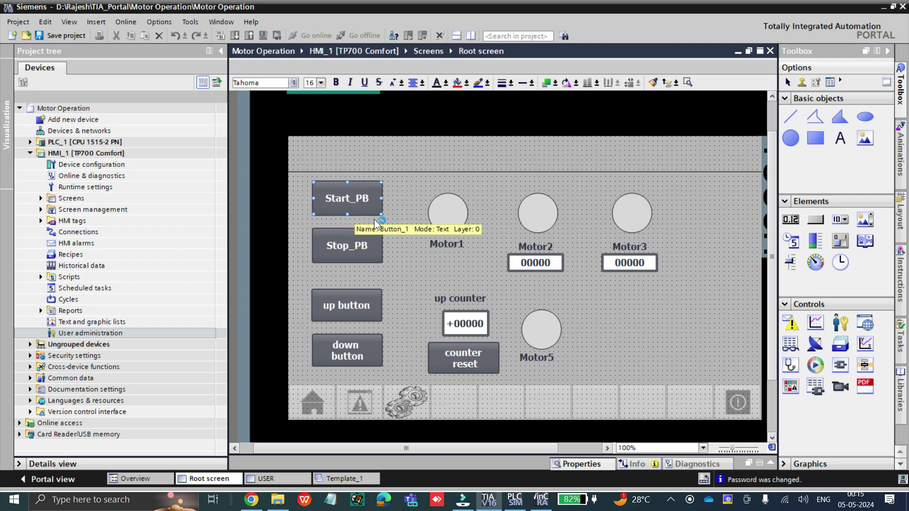